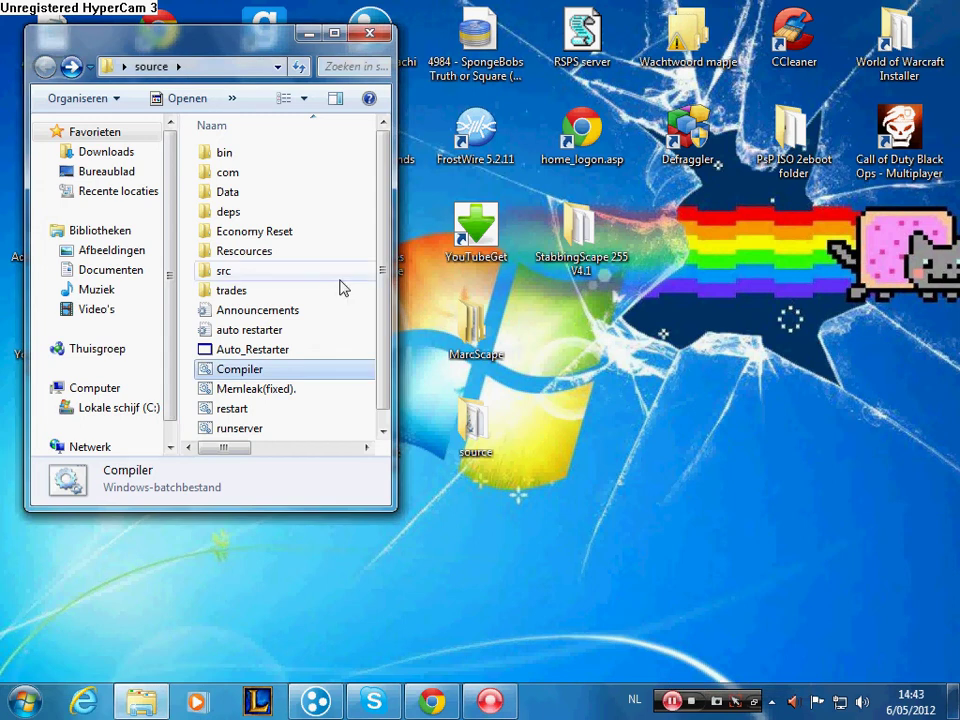
- Fill the GTFO-Scape login form with the player's username and account password
click(432, 701)
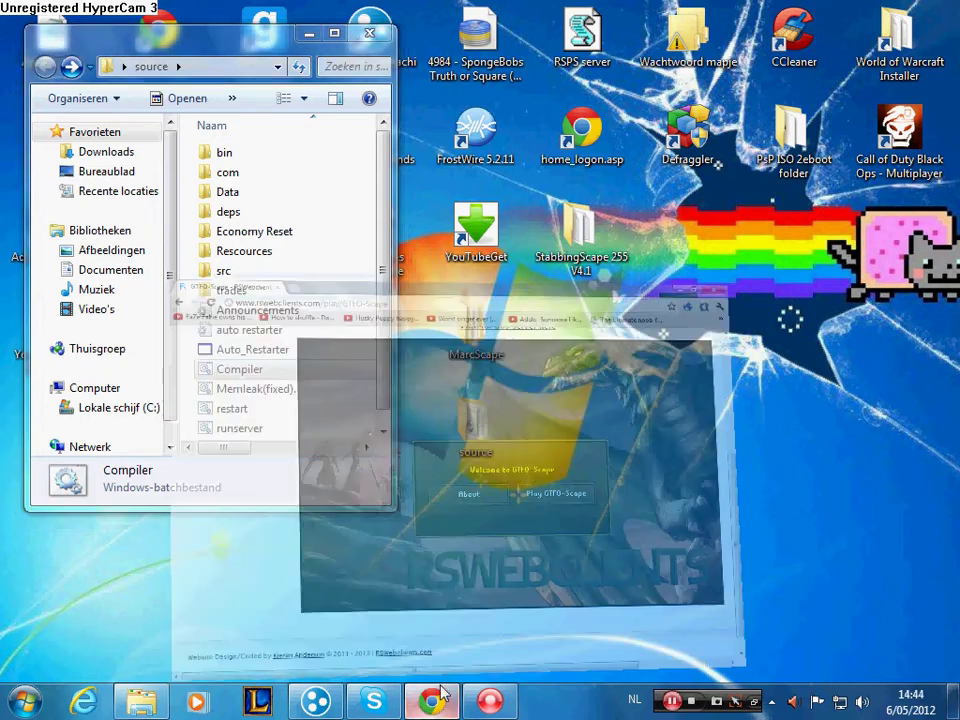
click(627, 374)
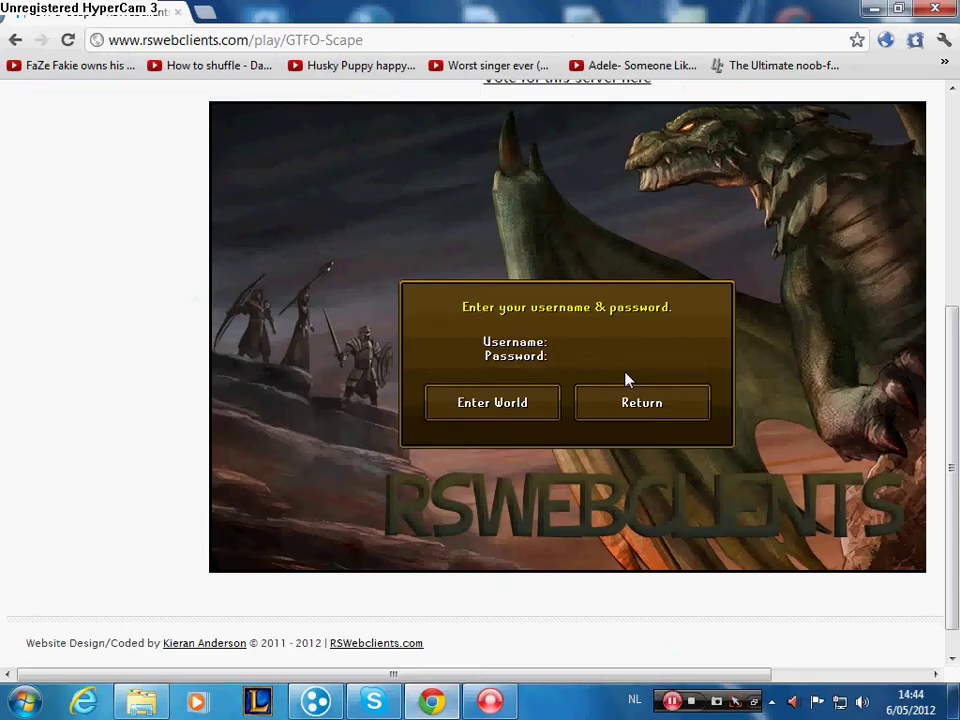
text(Demsey)
key(Return)
text(*****)
click(141, 701)
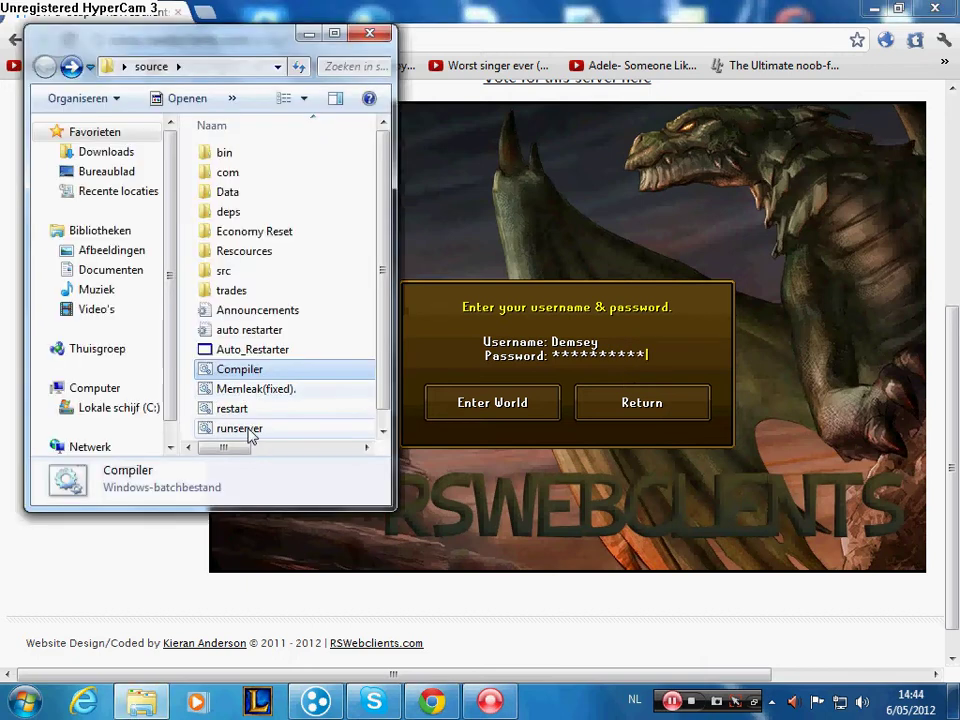
- Start the server with runserver and log into the GTFO-Scape game world
double_click(250, 436)
click(476, 459)
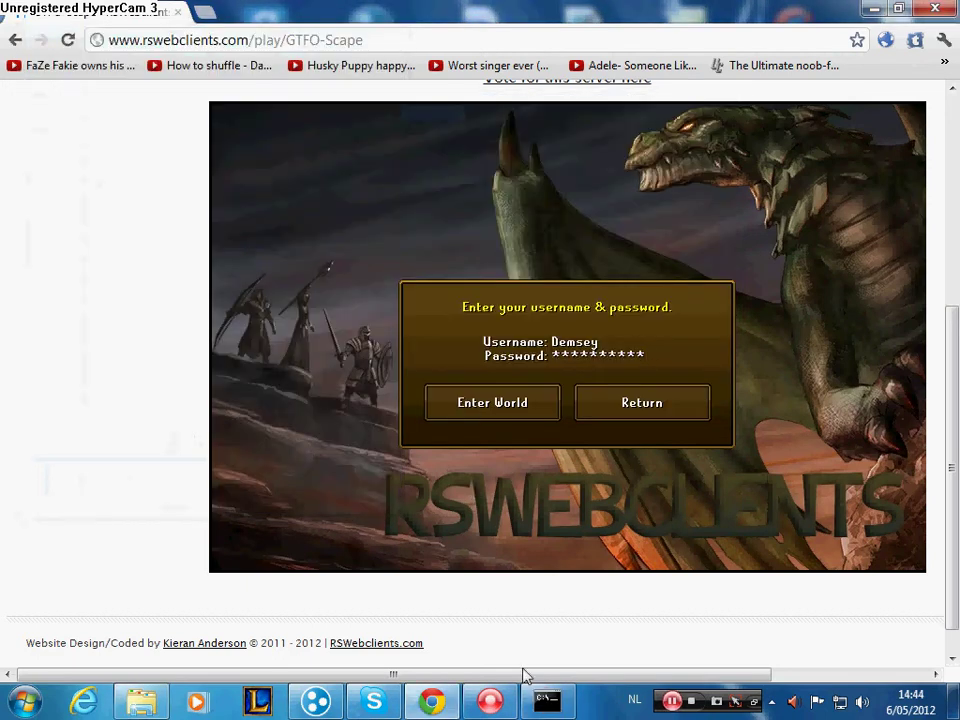
click(544, 700)
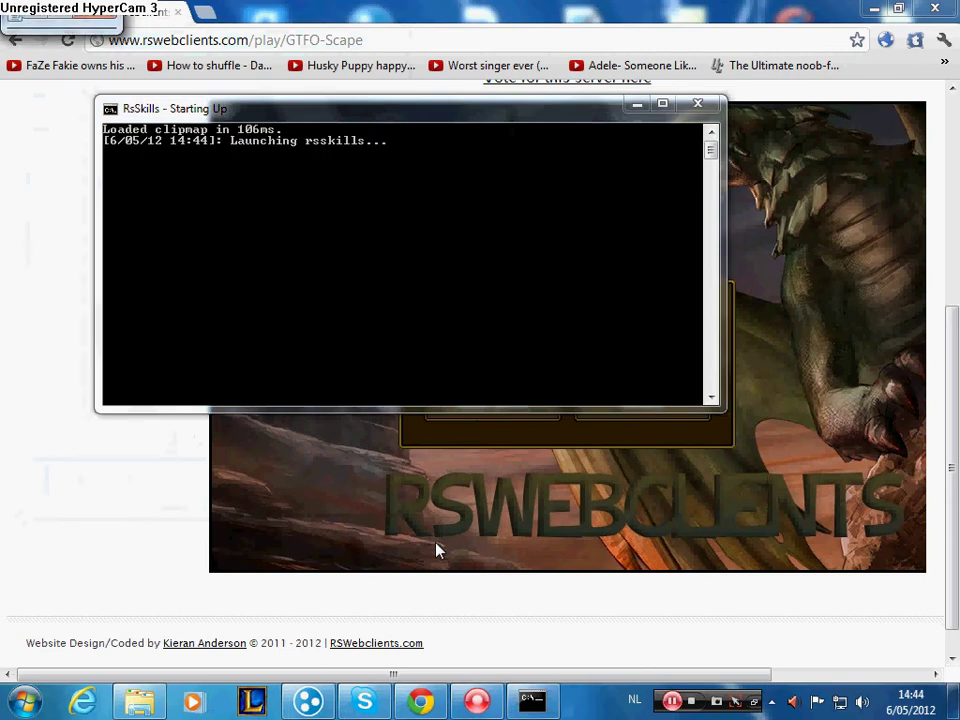
click(461, 427)
click(463, 420)
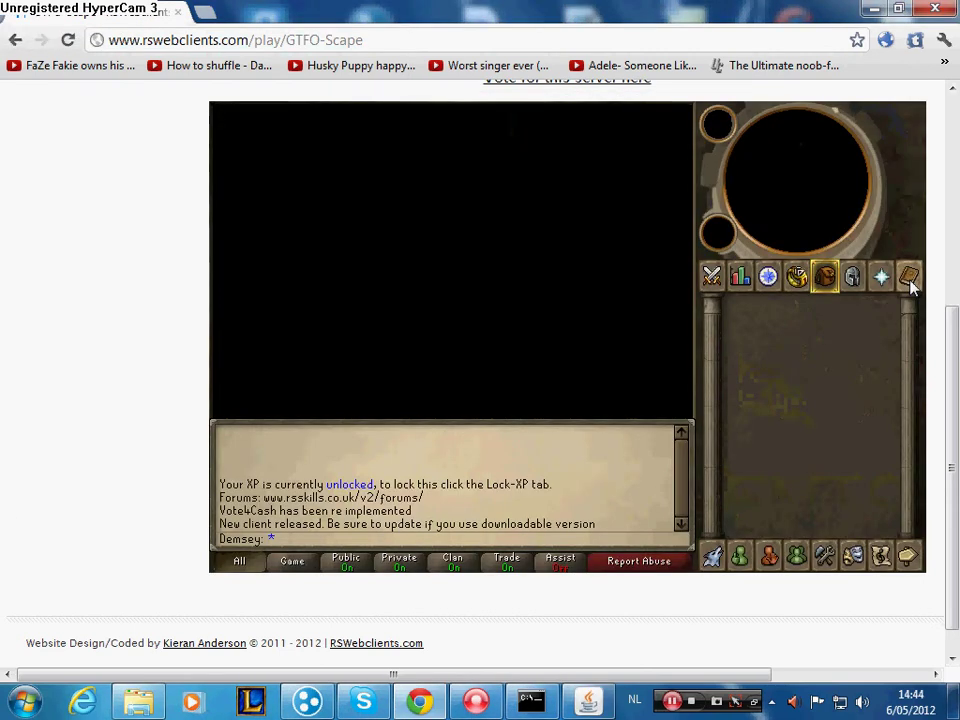
- Cast Home Teleport from the spellbook and rotate the camera around the player
click(910, 282)
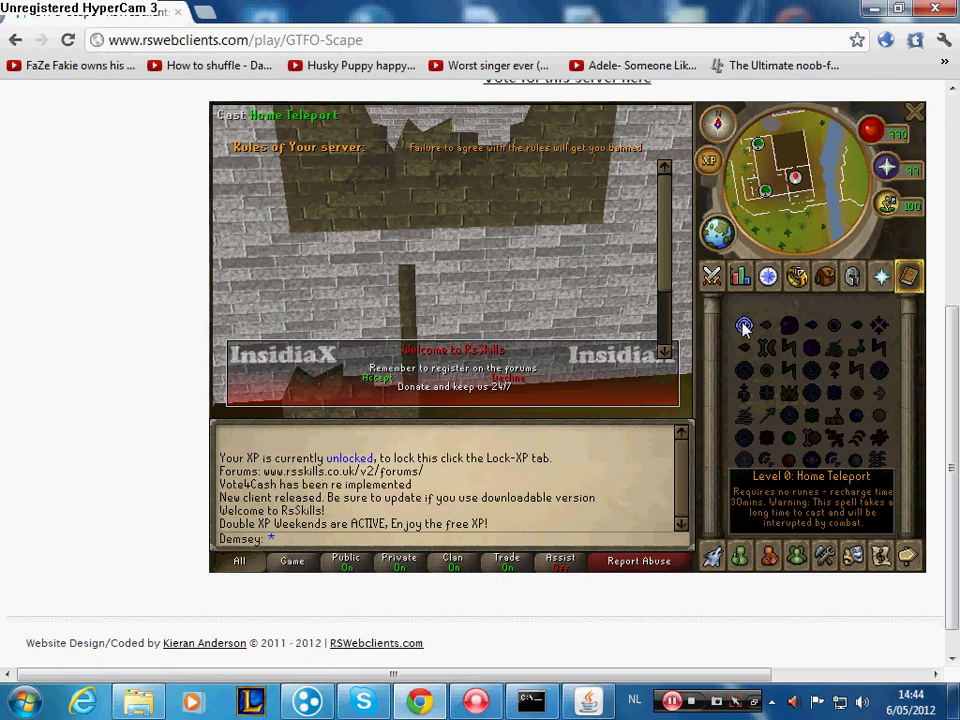
click(744, 328)
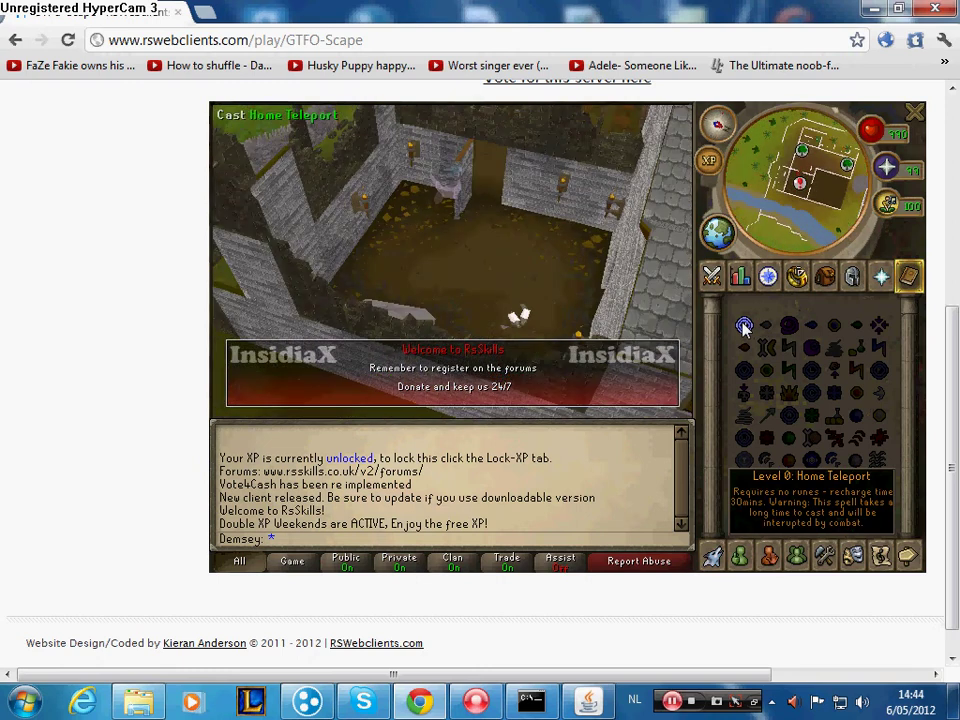
click(826, 279)
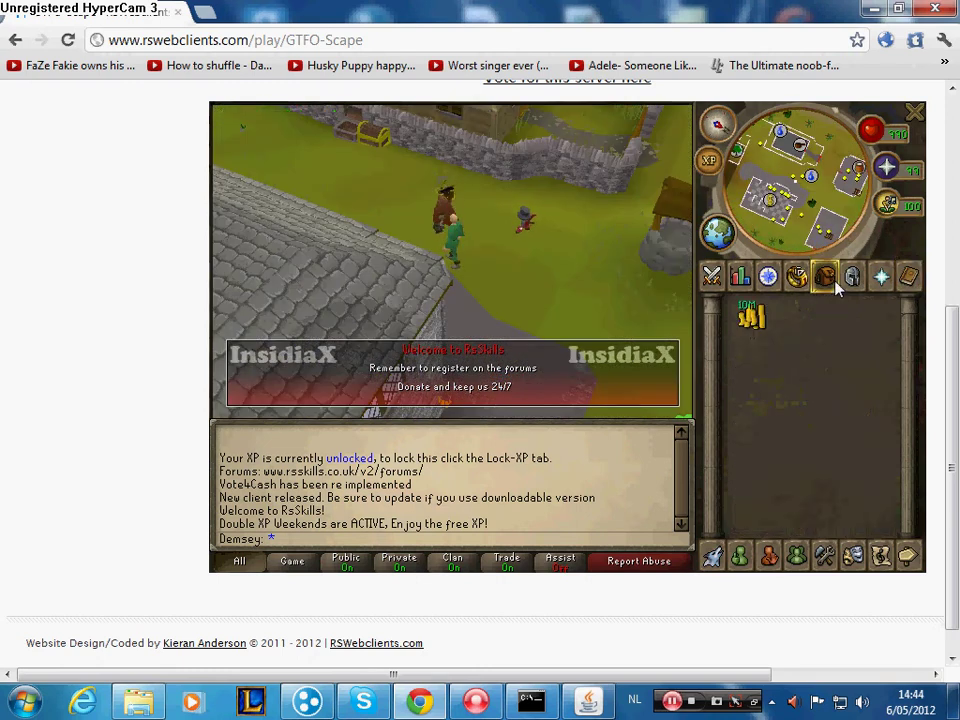
key(Left)
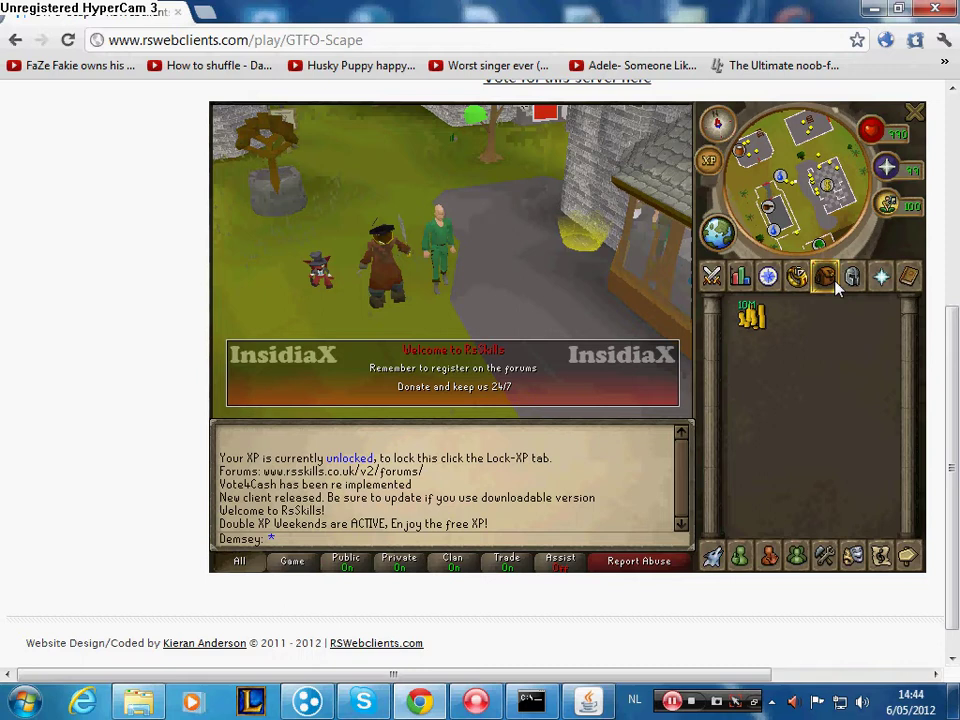
key(Left)
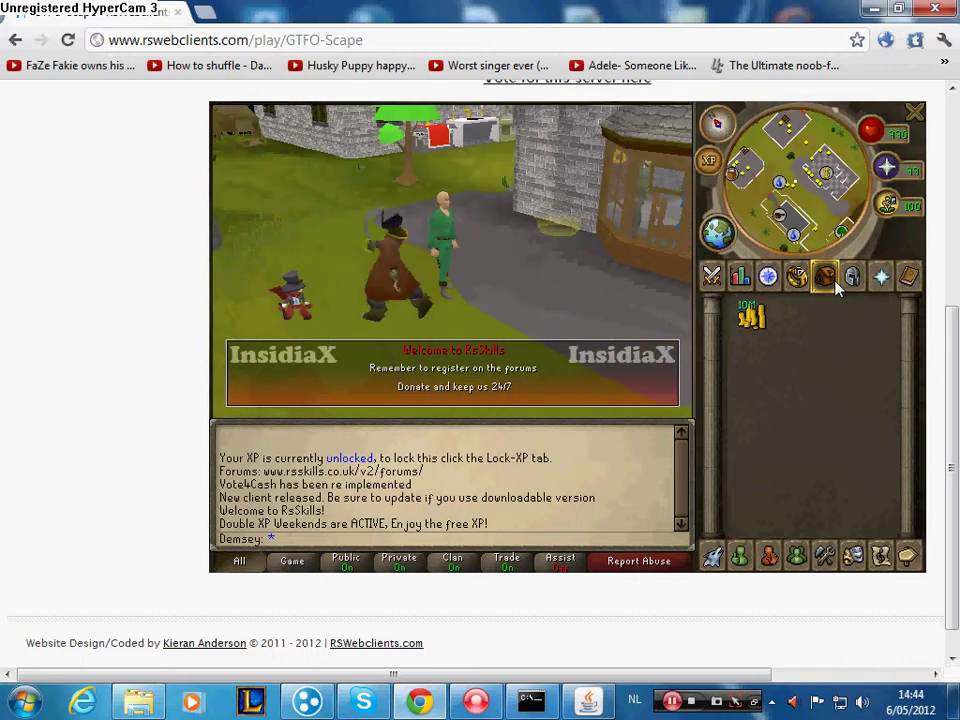
- Log out of the game and close the server console to stop the server
click(908, 556)
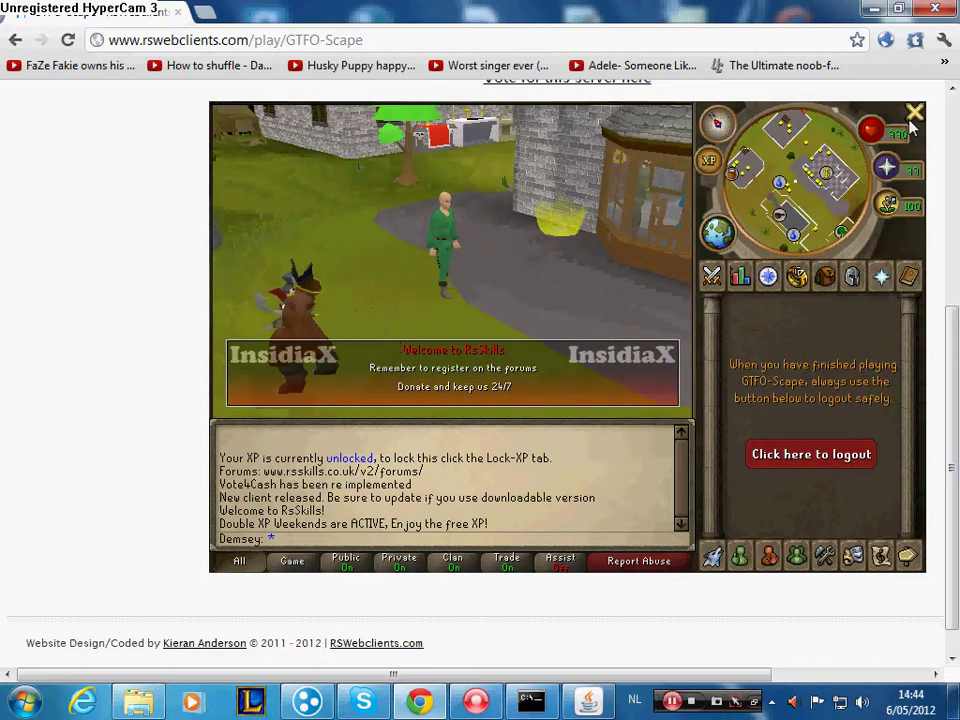
click(787, 456)
click(531, 700)
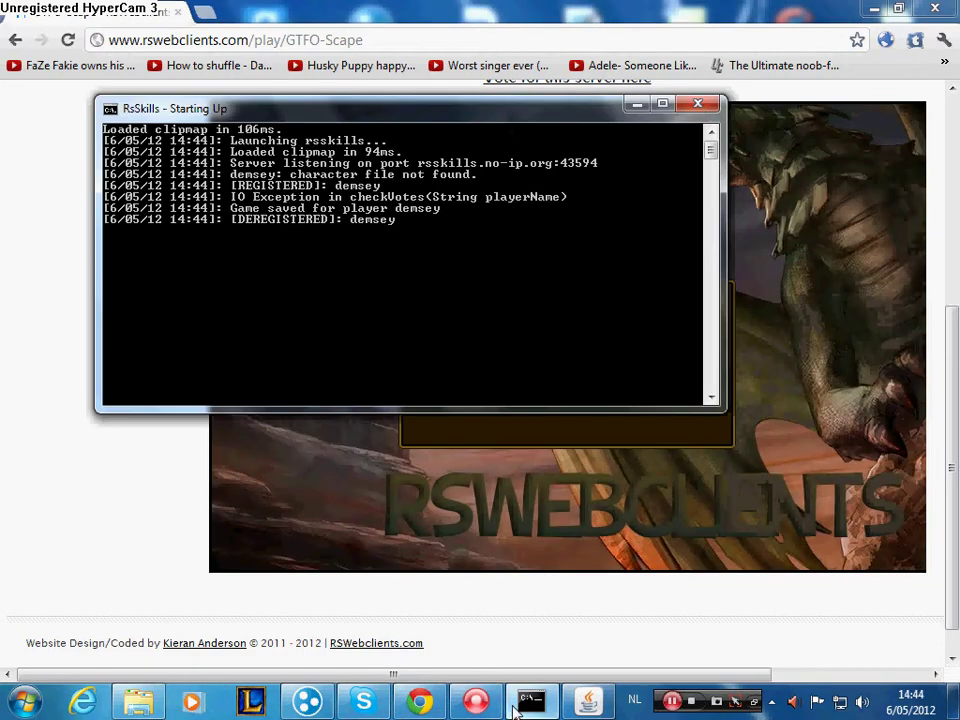
click(699, 105)
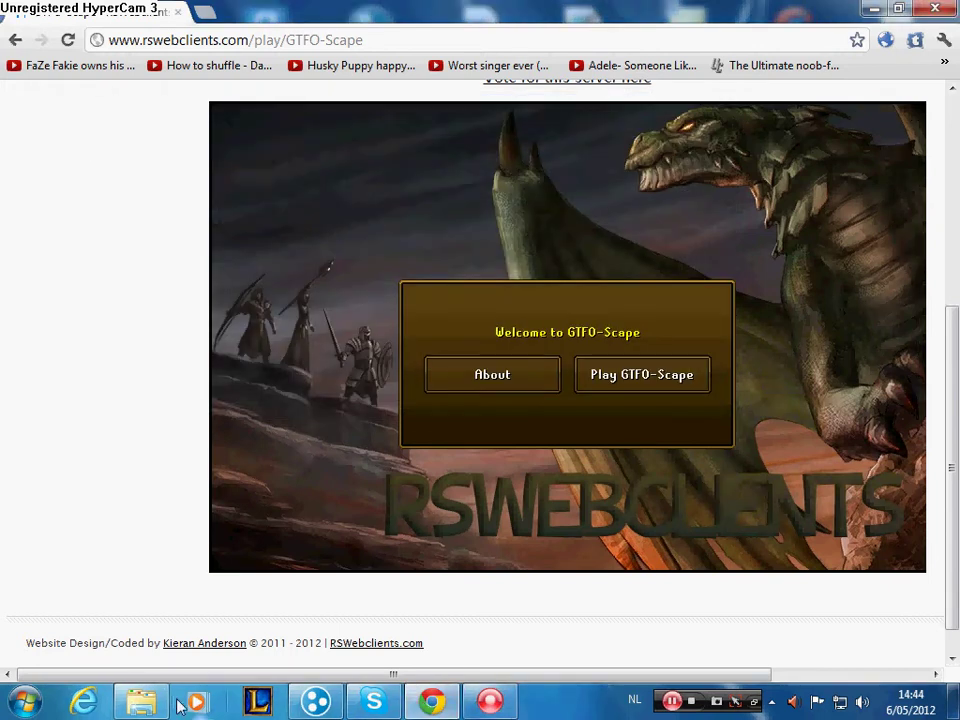
- Go into source\Data\characters and select the player's character file
click(141, 700)
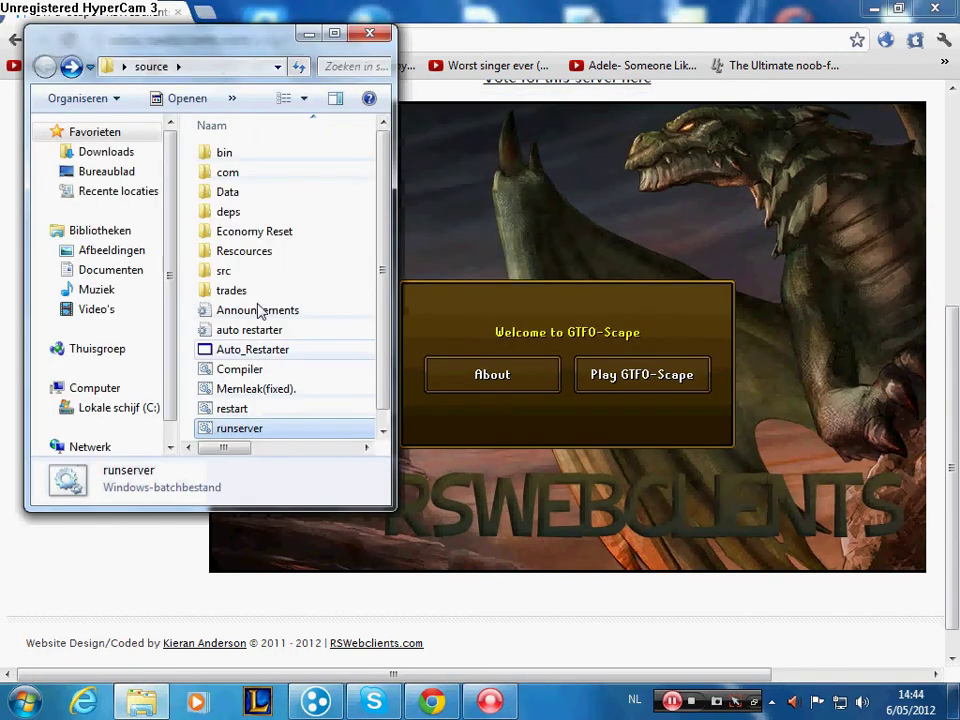
click(290, 196)
double_click(290, 196)
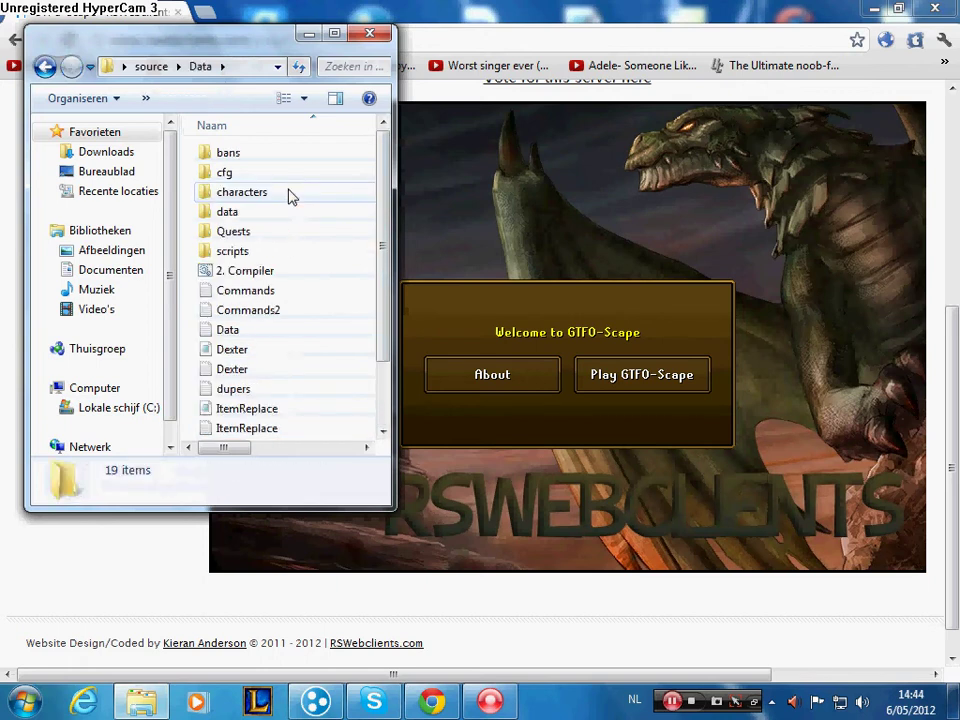
double_click(289, 193)
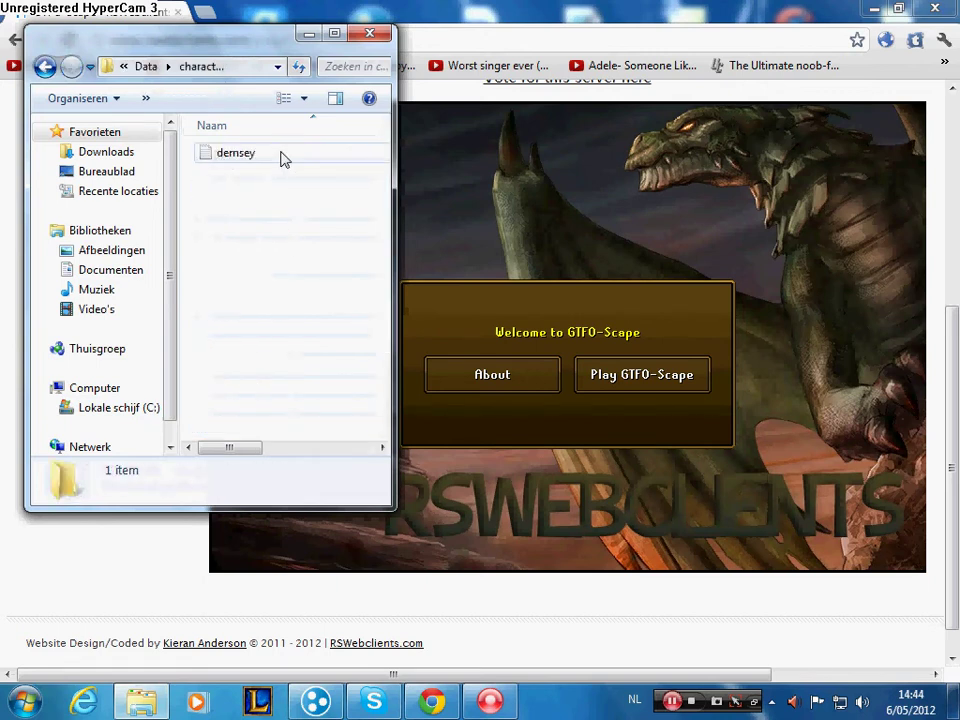
click(236, 153)
drag(252, 220, 229, 156)
- Open the character file in Notepad and review its character-rights and other values
double_click(229, 156)
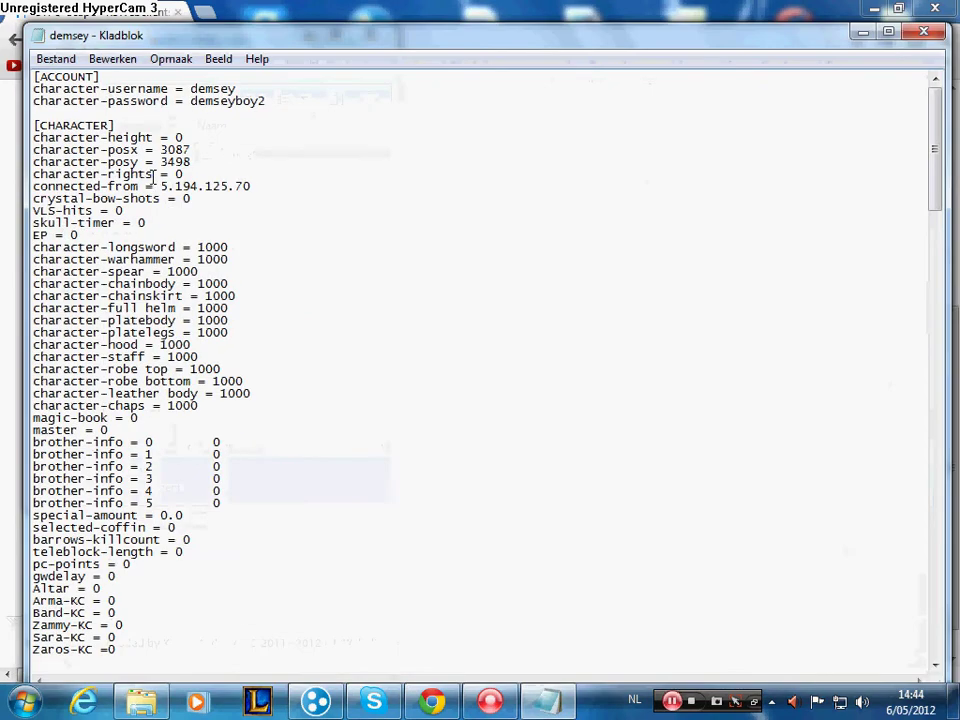
drag(153, 175, 67, 184)
click(206, 162)
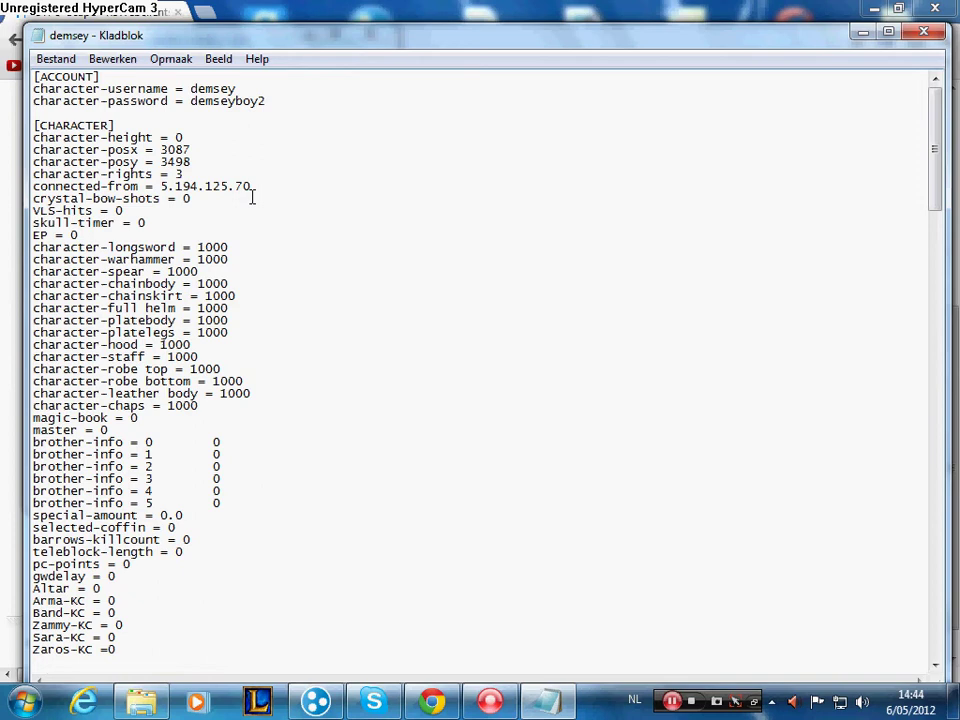
scroll(201, 228, down, 3)
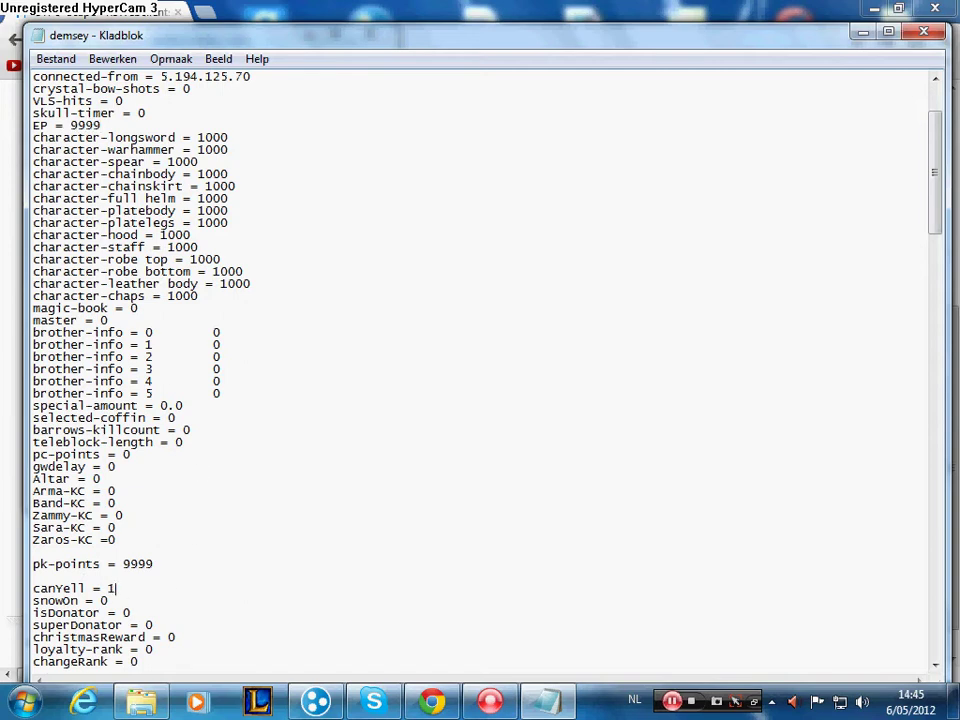
scroll(84, 534, down, 1)
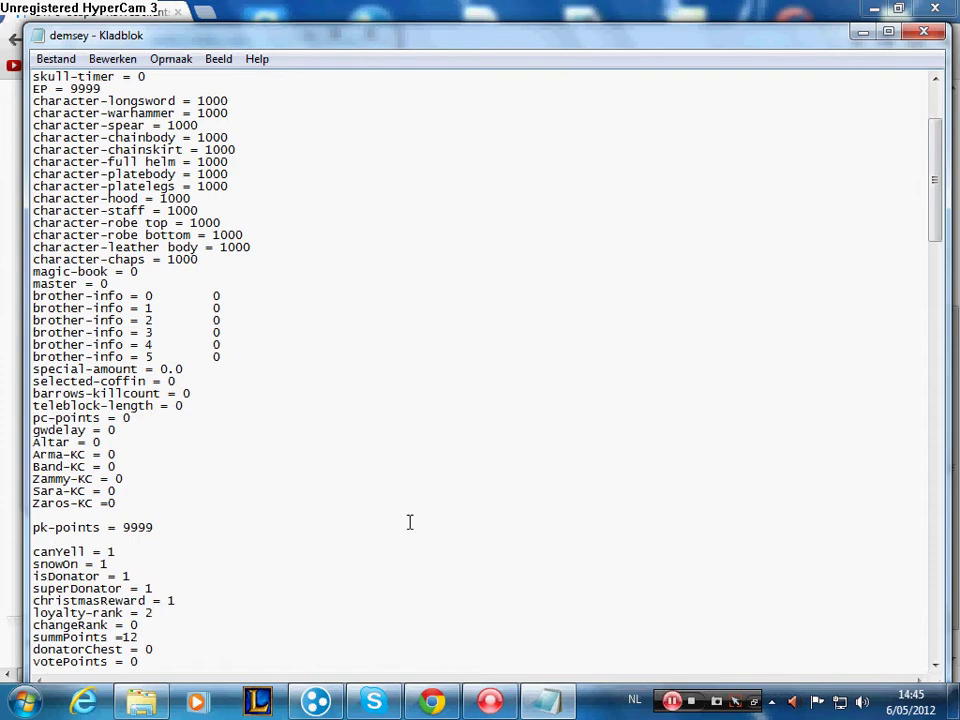
click(701, 16)
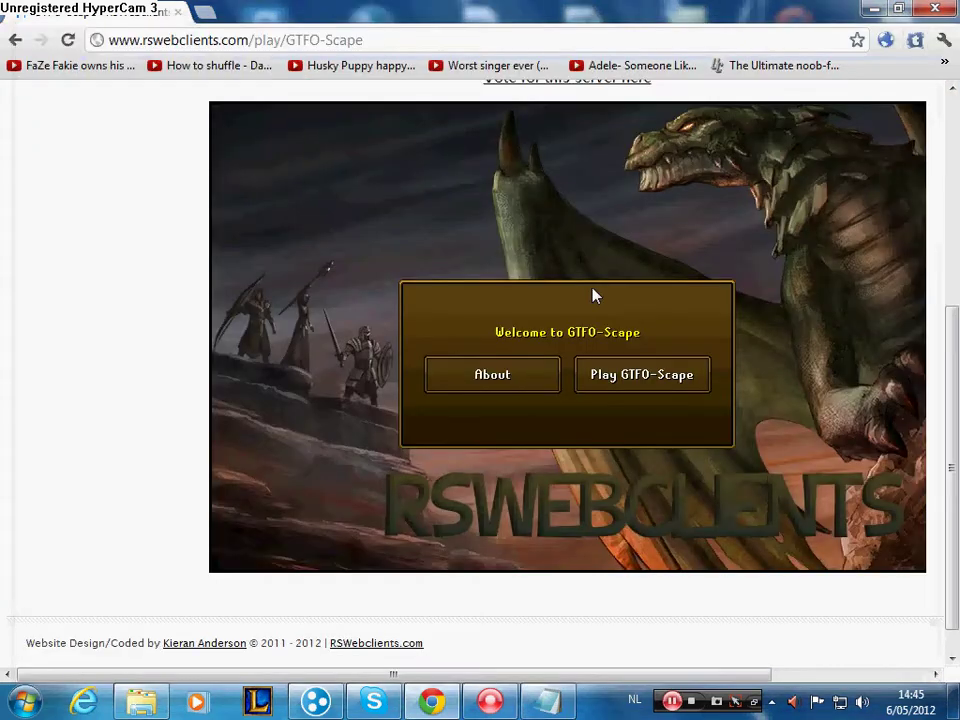
- Save and close the edited character file
click(546, 701)
click(923, 31)
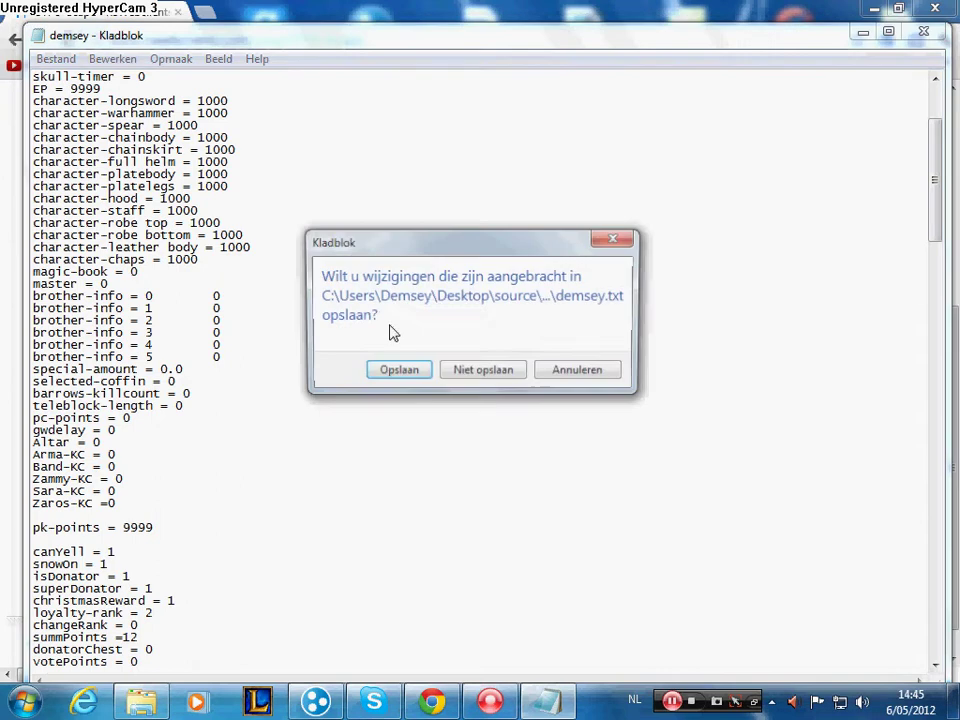
click(392, 378)
- Run the 2. Compiler script from the Data folder to rebuild the server
click(163, 708)
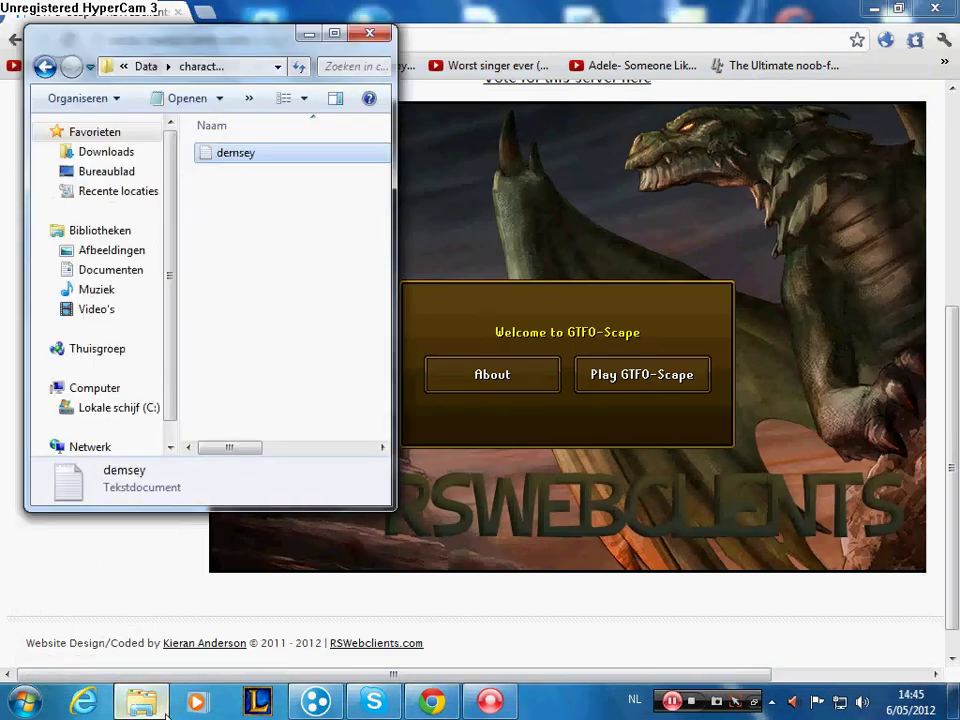
click(45, 66)
click(243, 273)
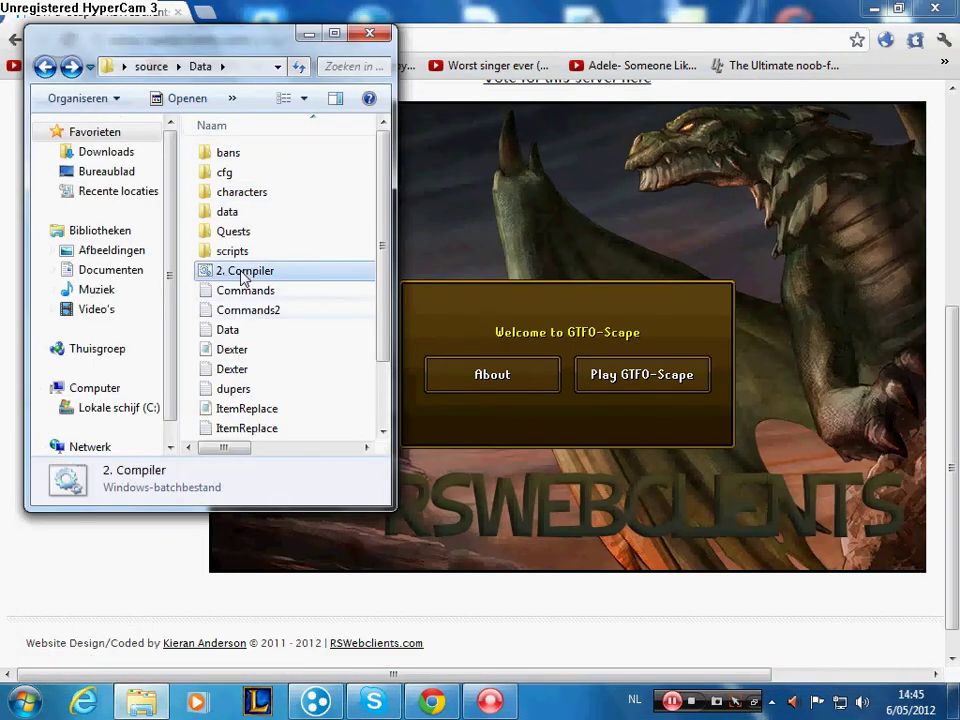
right_click(243, 275)
click(292, 176)
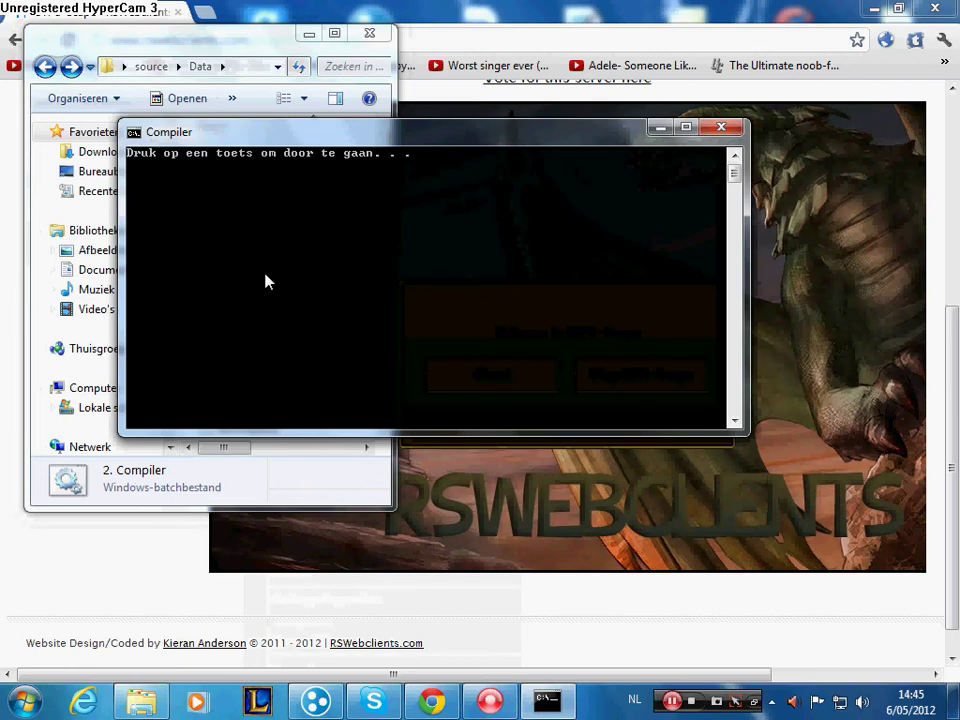
key(Return)
- Open 2. Compiler in Notepad via Bewerken and bring up the Computer drives view
right_click(251, 279)
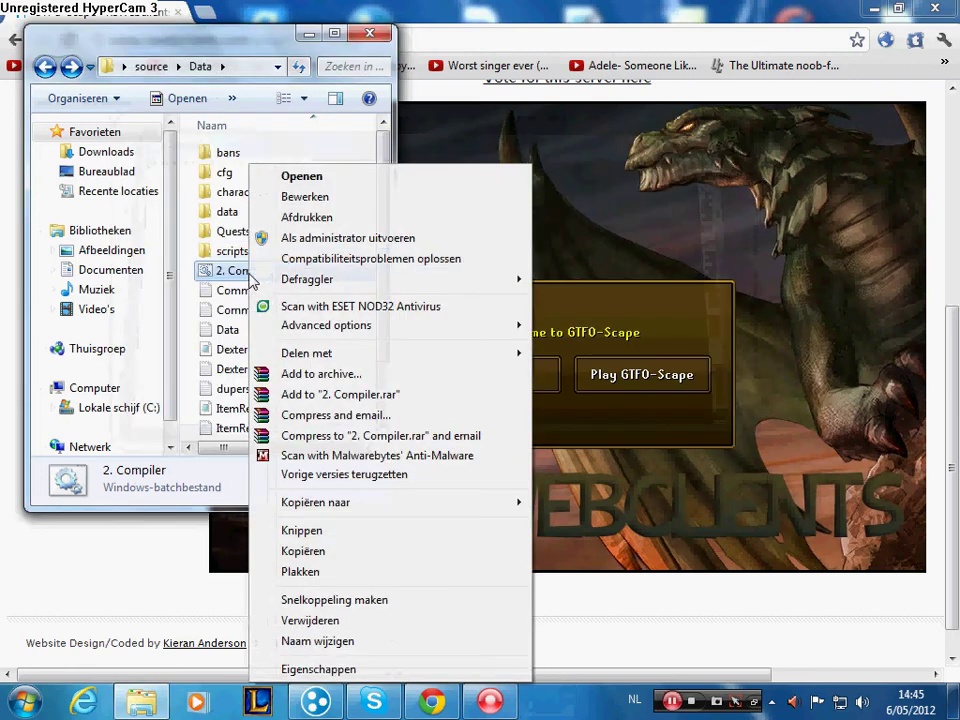
click(305, 197)
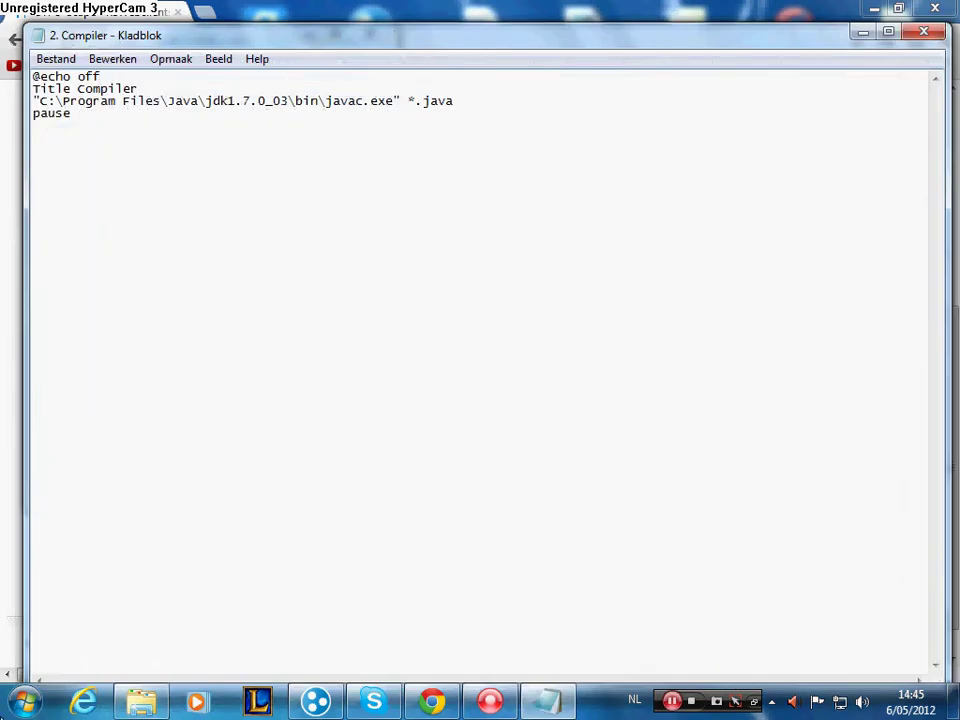
click(8, 710)
click(355, 420)
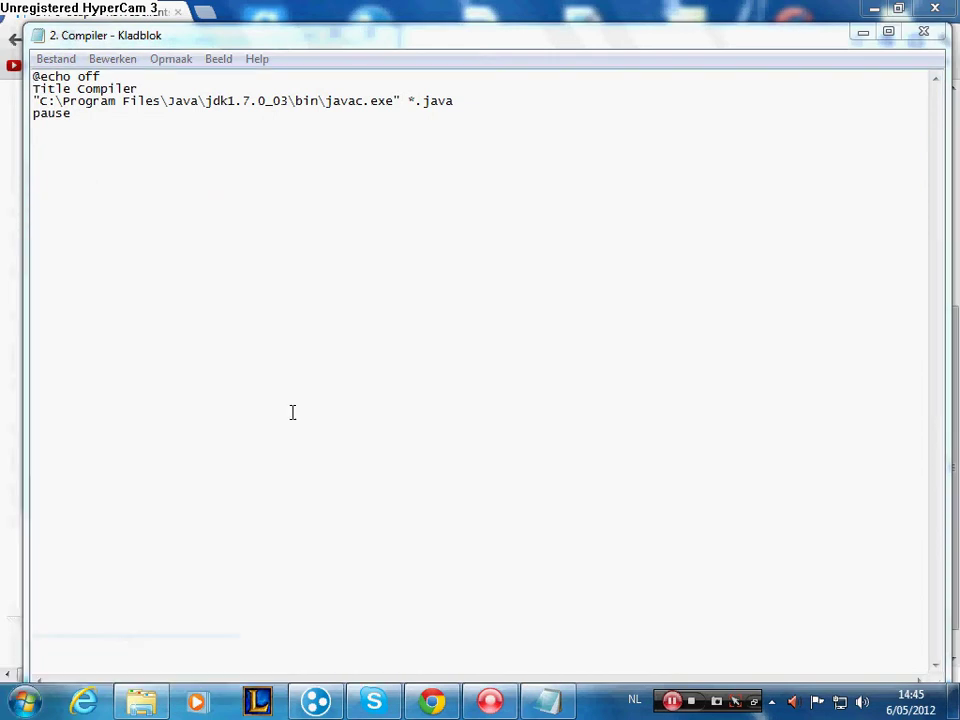
- Browse to C:\Program Files\Java\jdk1.7.0_03\bin and copy its full path from the address bar
double_click(264, 52)
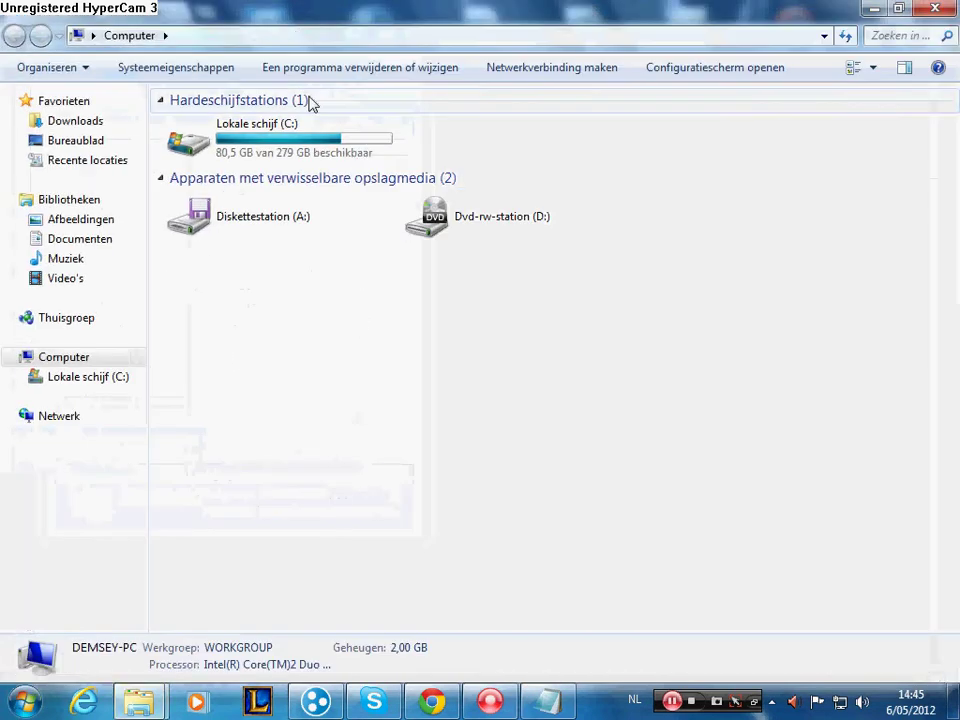
click(293, 140)
double_click(293, 140)
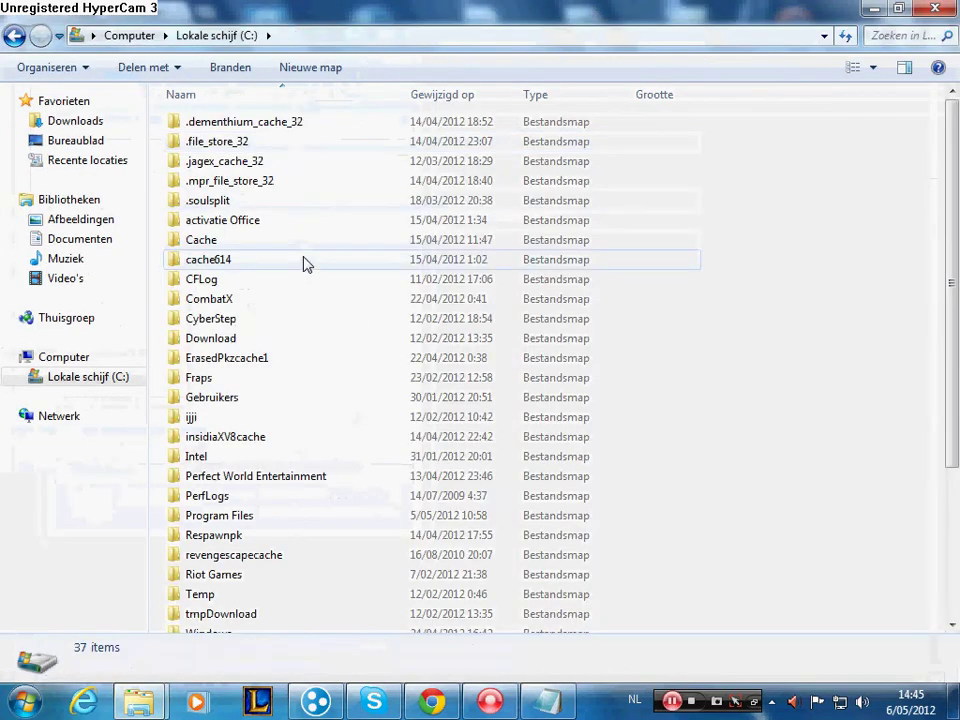
click(243, 517)
double_click(243, 517)
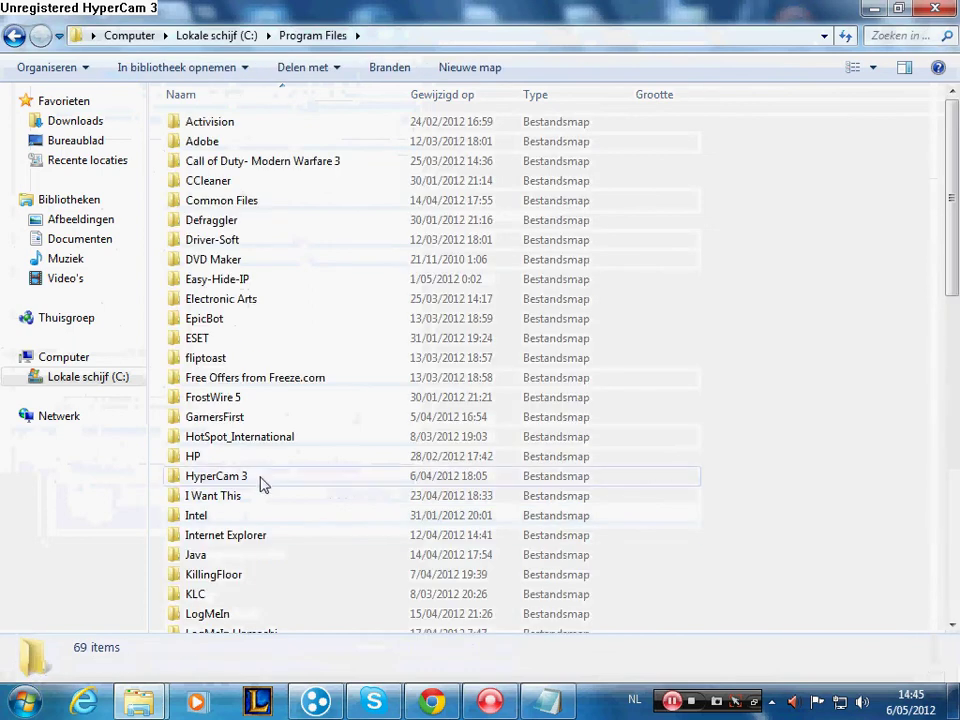
click(214, 556)
key(Return)
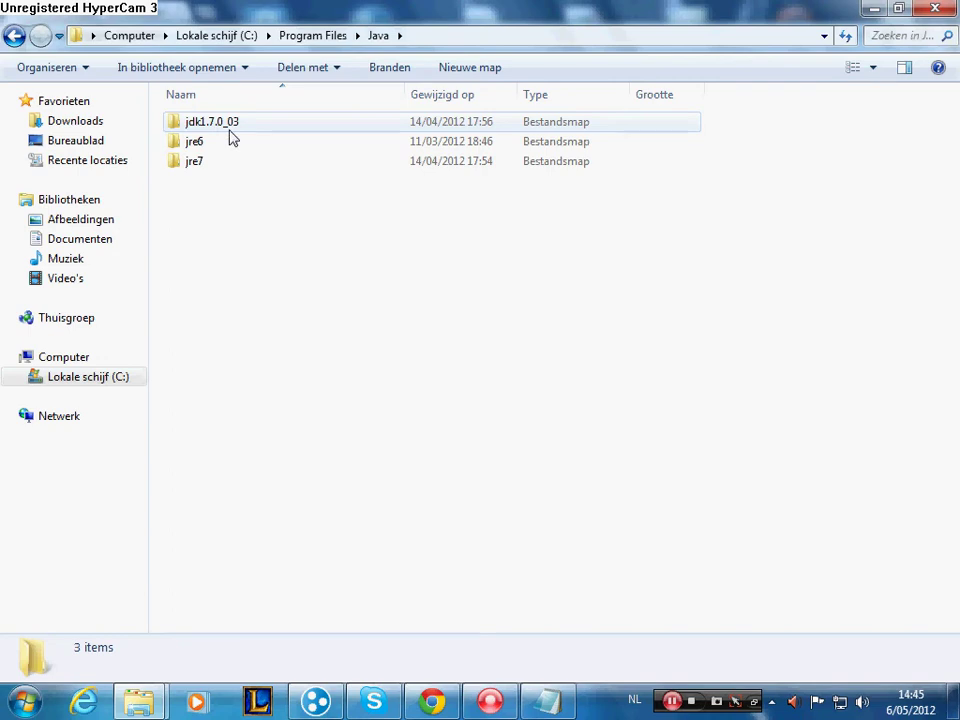
double_click(229, 128)
double_click(225, 128)
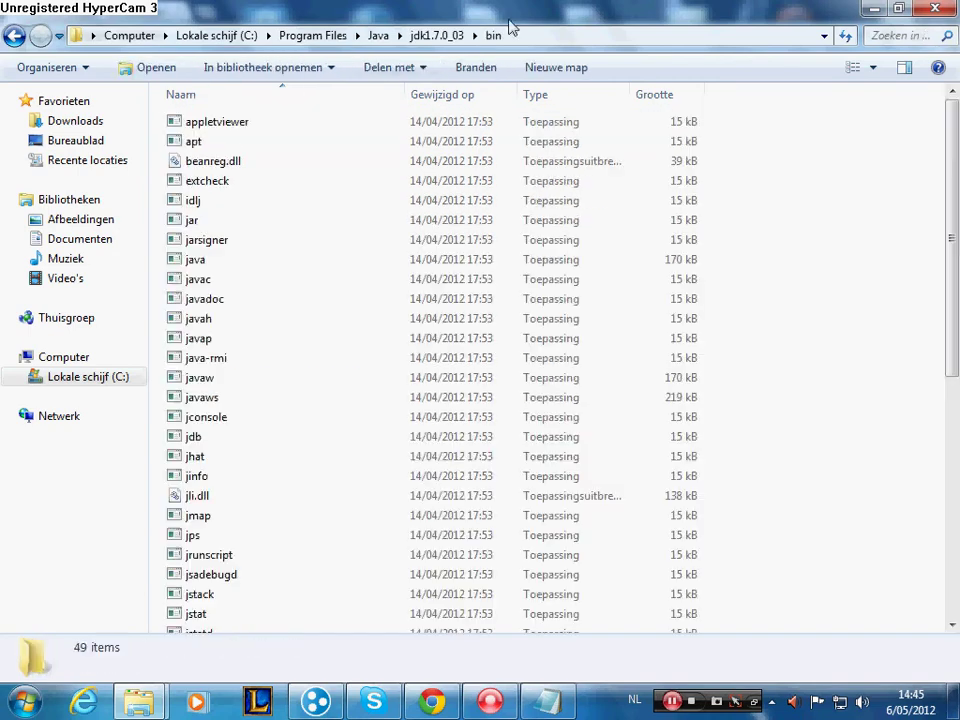
click(516, 35)
key(ctrl+a)
key(ctrl+c)
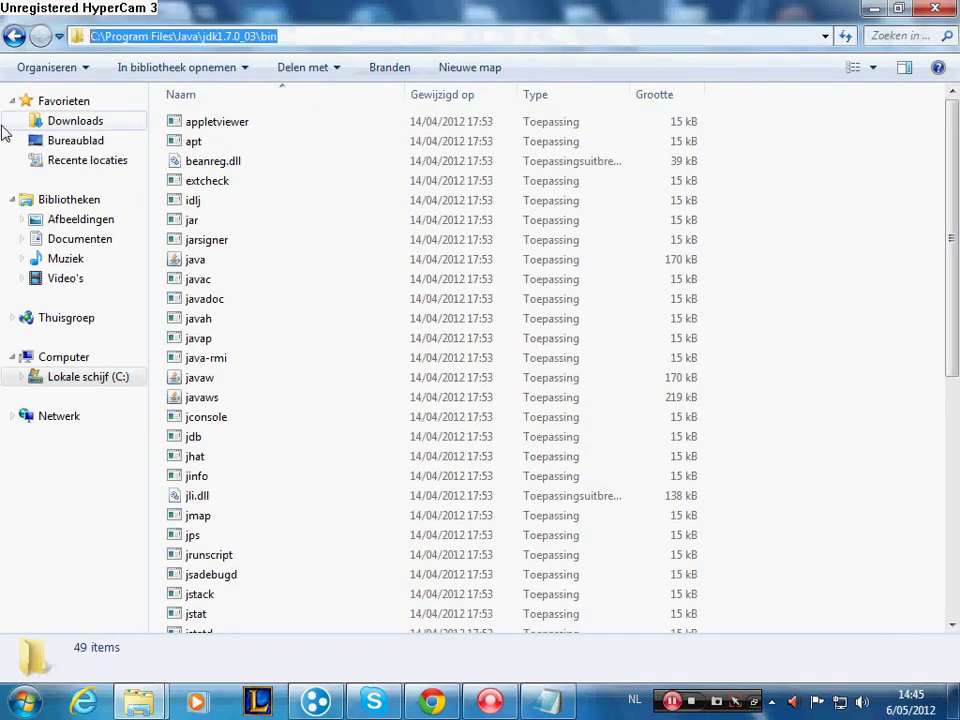
- Replace the javac path in 2. Compiler with the jdk1.7.0_03 bin path and save it
key(alt+Tab)
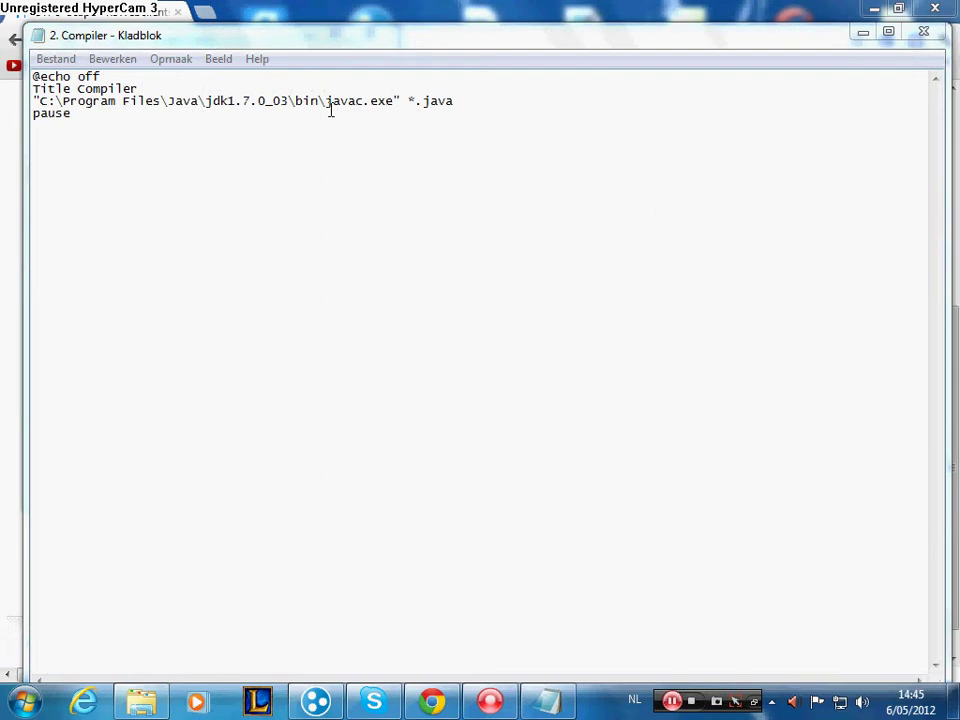
drag(316, 103, 30, 103)
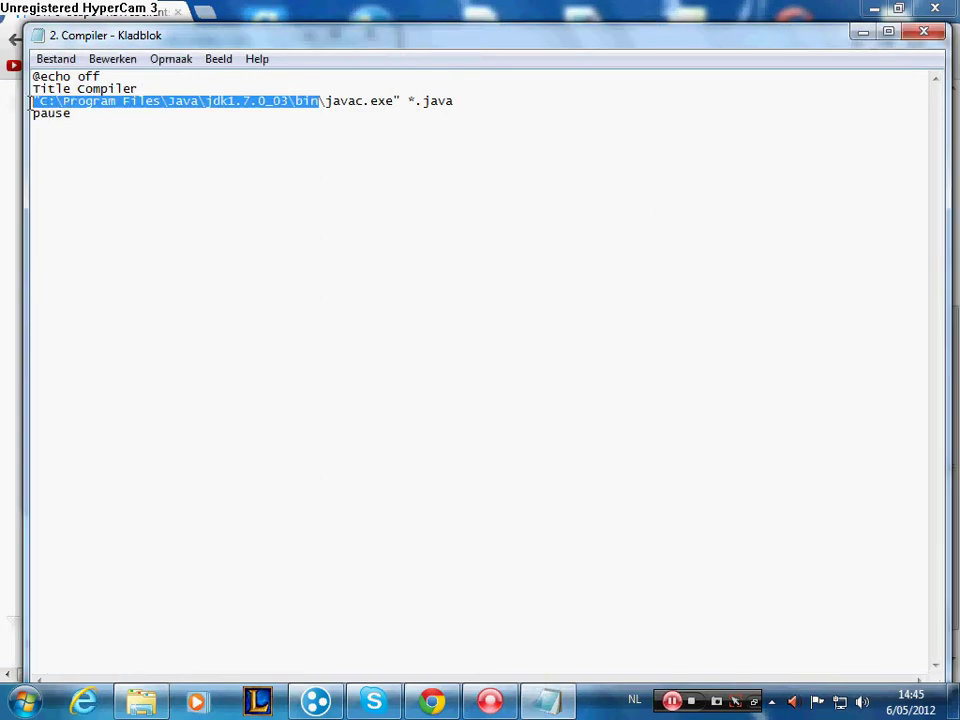
key(ctrl+v)
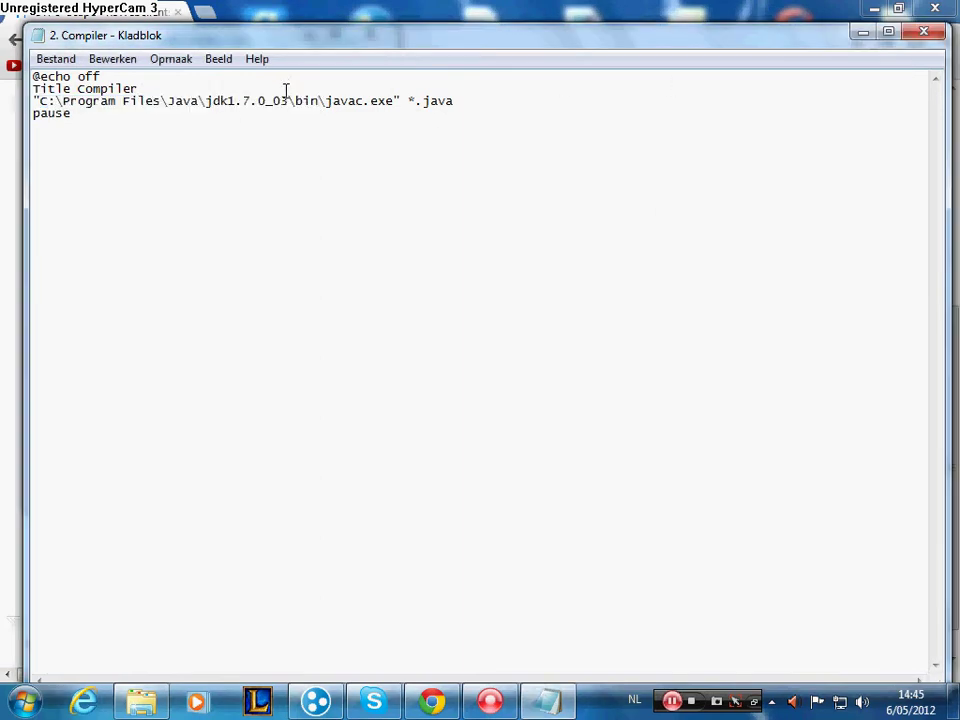
click(251, 103)
key(BackSpace)
text(6)
key(BackSpace)
text(7)
click(936, 31)
click(414, 373)
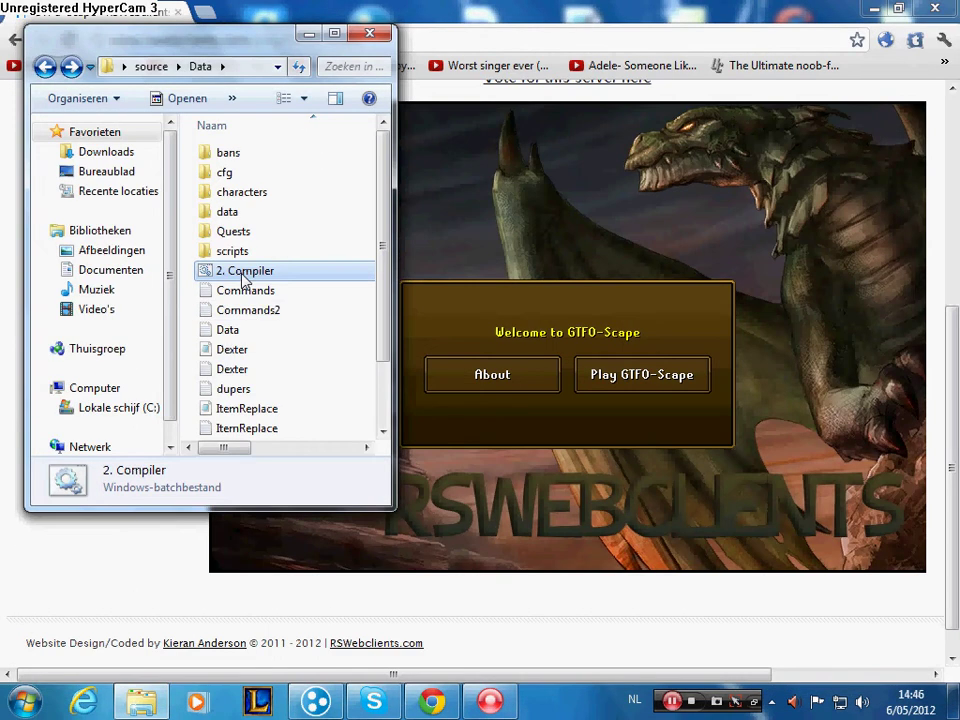
- Run the updated 2. Compiler script and return to the source folder
double_click(243, 280)
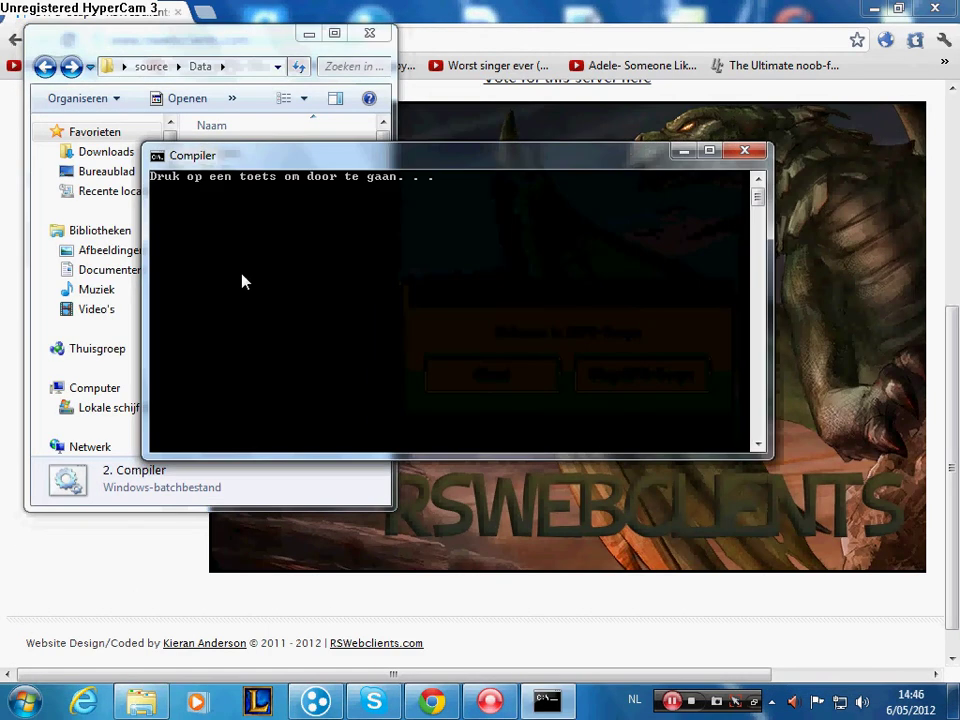
key(Return)
click(45, 66)
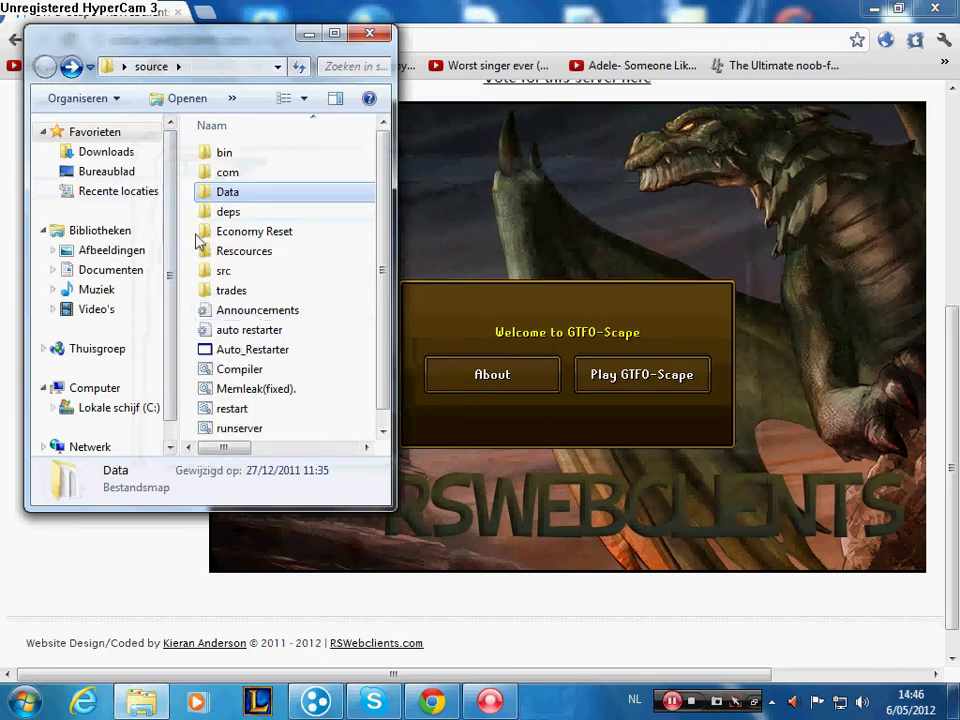
scroll(255, 300, down, 1)
- Run the source folder's Compiler script and open it in Notepad via Bewerken
double_click(255, 350)
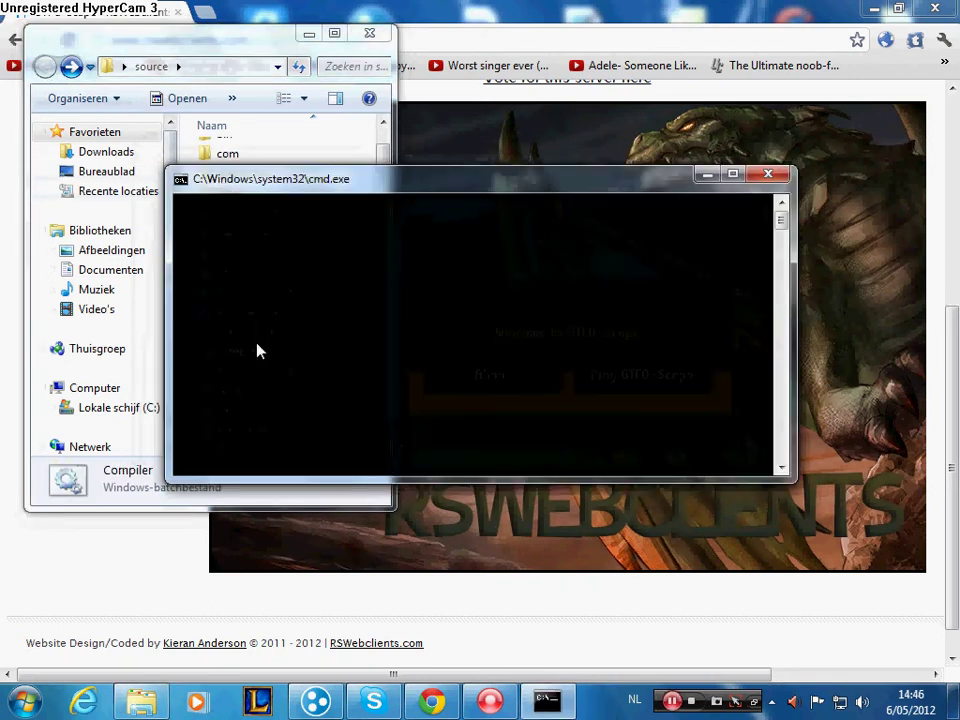
drag(313, 190, 465, 190)
right_click(257, 350)
click(285, 214)
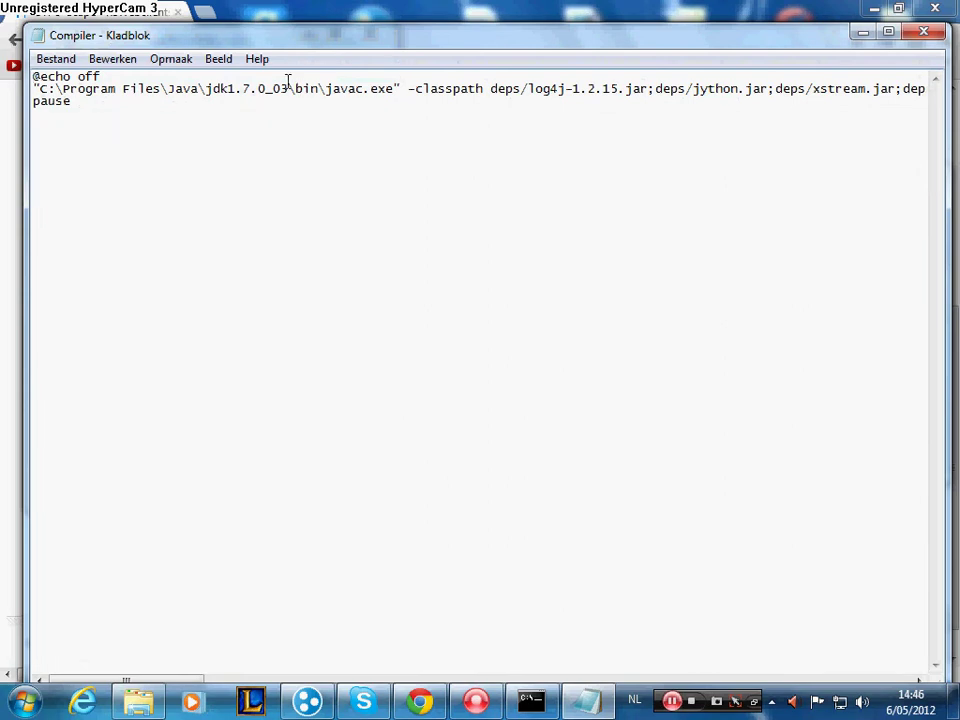
- Confirm the javac line points to jdk1.7.0_03, close Notepad, and finish the compile
drag(321, 90, 47, 90)
key(Right)
click(921, 37)
click(495, 371)
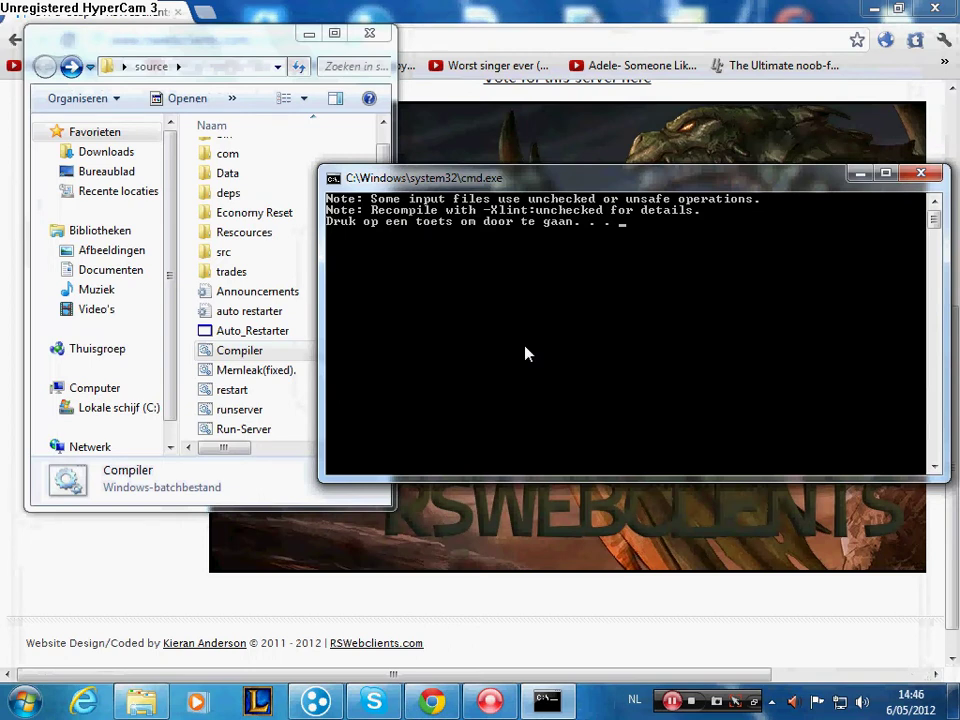
key(Return)
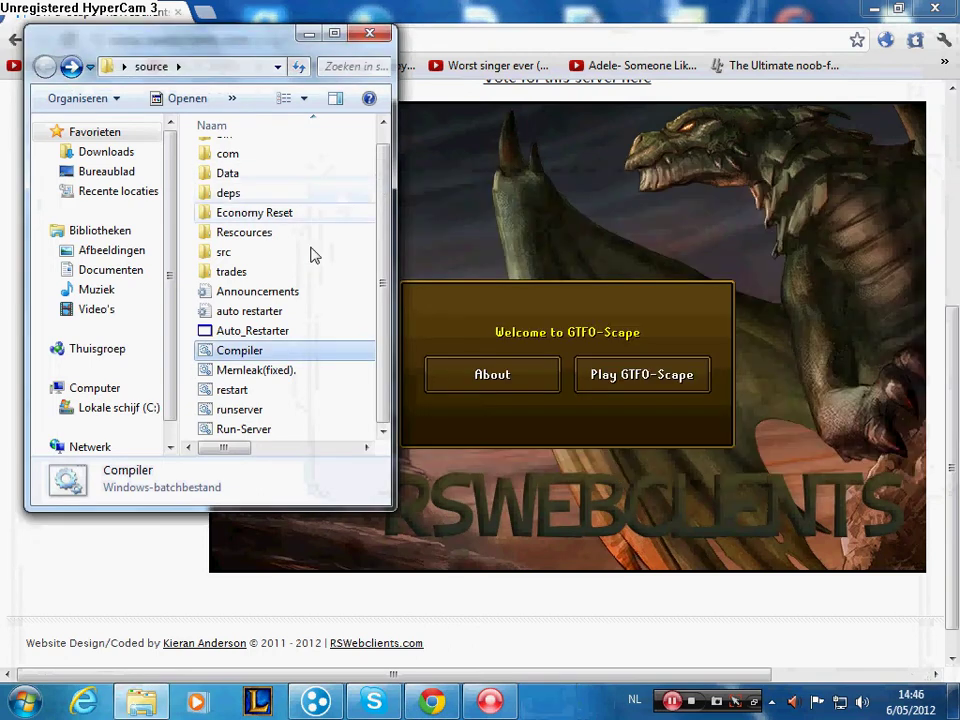
- Start the server with the Run-Server script
double_click(250, 429)
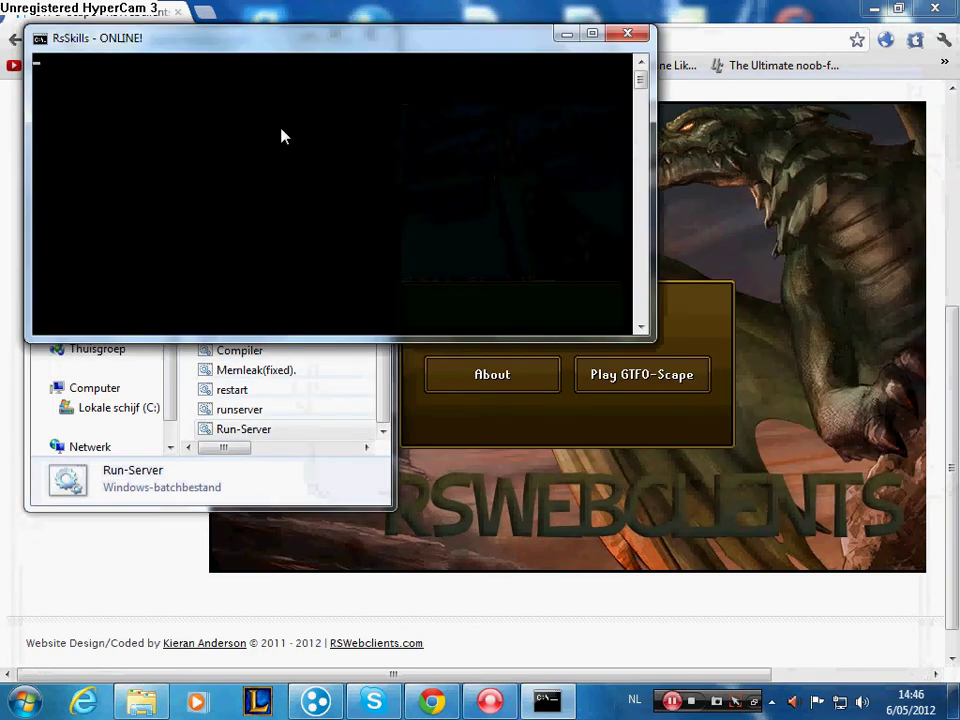
click(295, 410)
scroll(268, 221, up, 1)
- Check the character-rights value in the player's file under Data\characters, then return to Data
click(257, 198)
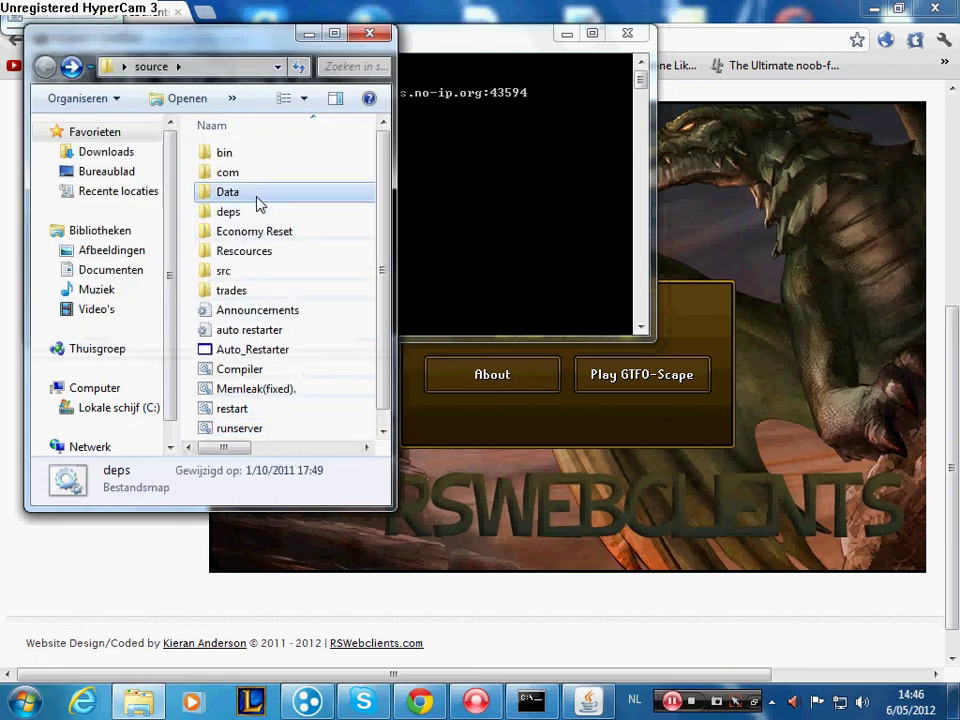
double_click(257, 200)
double_click(225, 195)
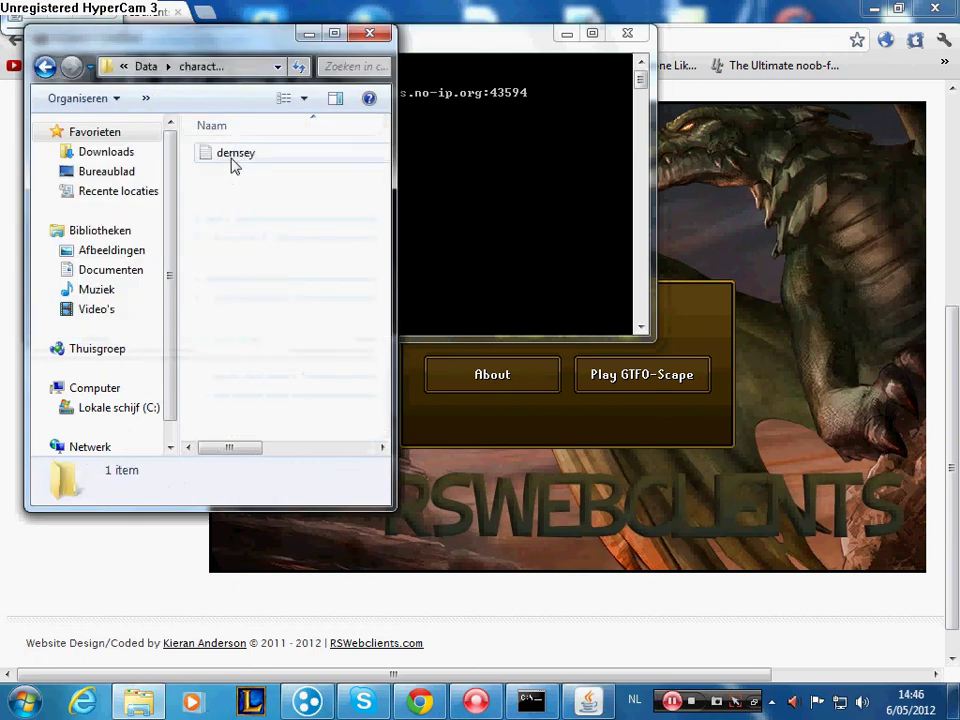
double_click(233, 155)
drag(185, 175, 166, 176)
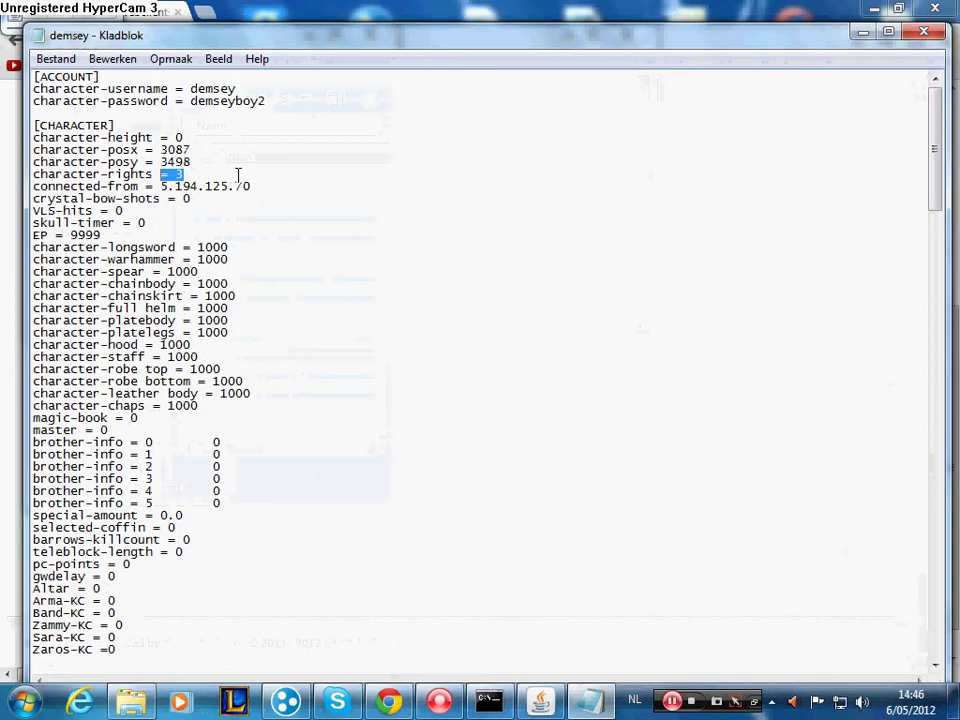
scroll(392, 396, down, 4)
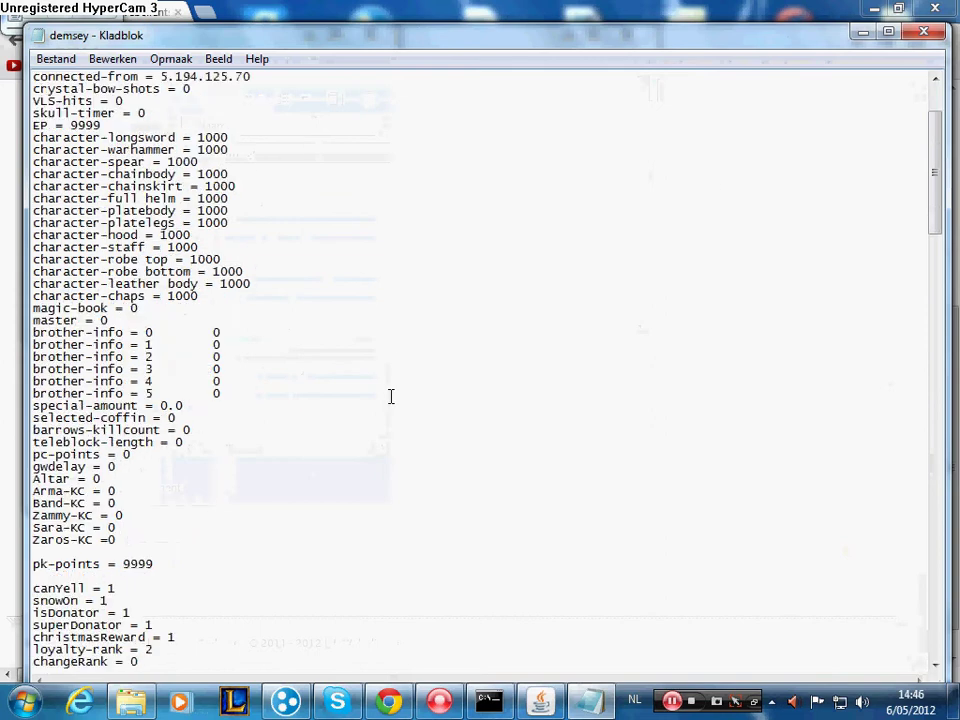
click(924, 33)
click(44, 67)
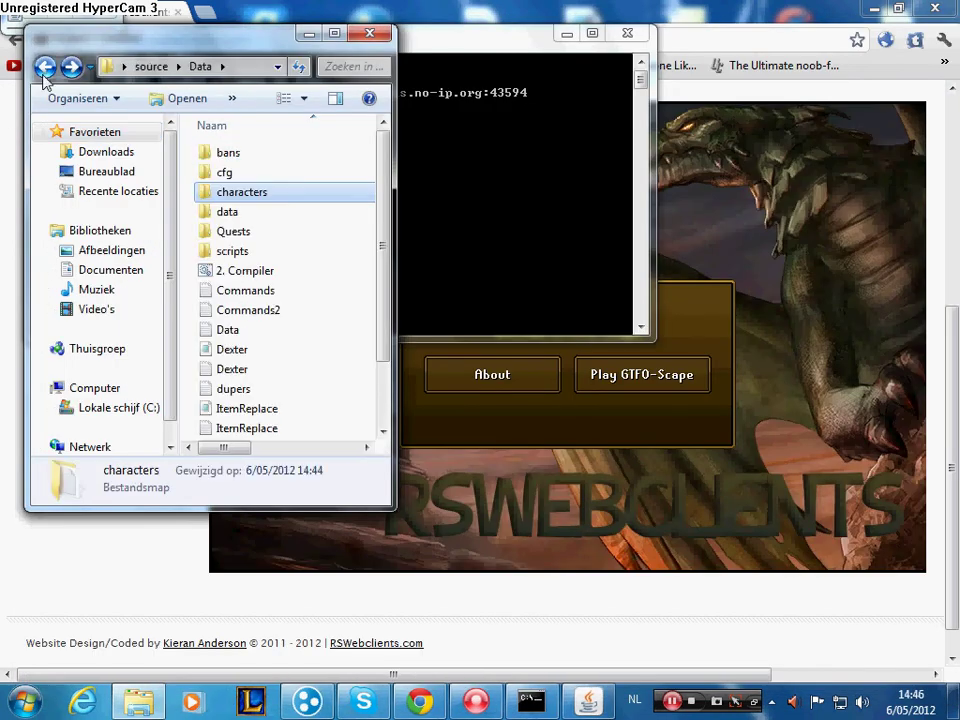
- Enter the game world, browse the stats, info, inventory and friends tabs, and chat 'K'
click(625, 372)
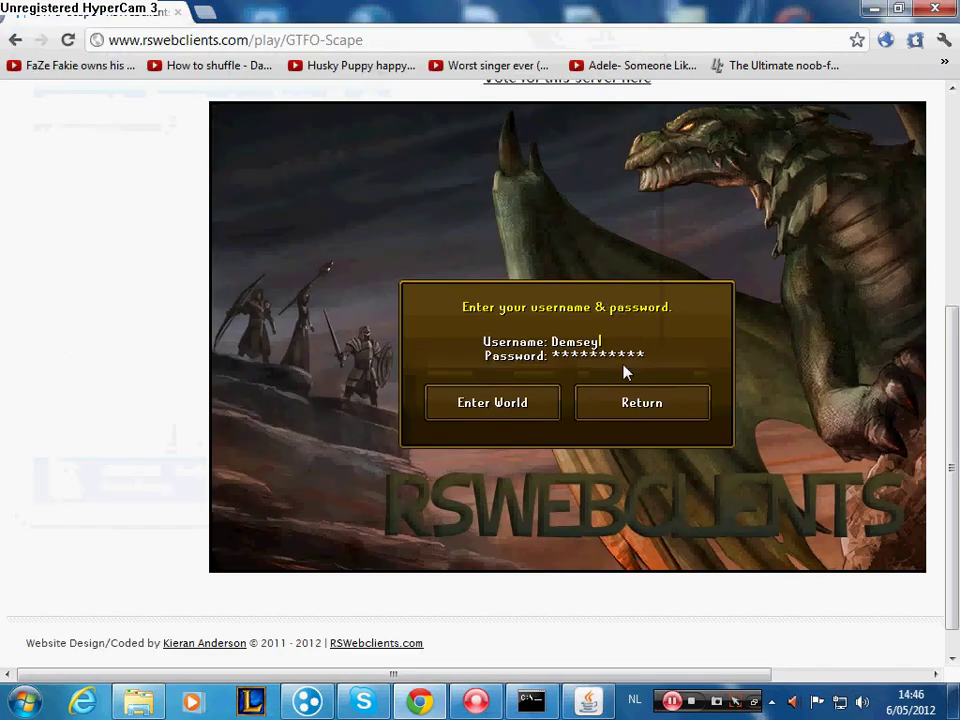
click(518, 424)
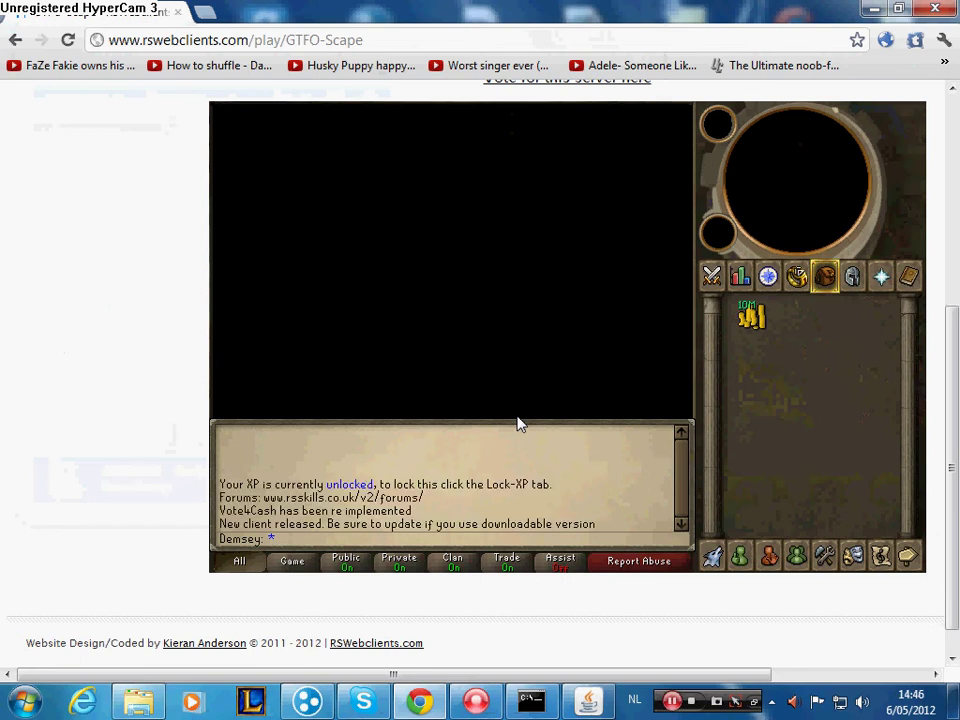
click(800, 278)
click(768, 277)
click(825, 277)
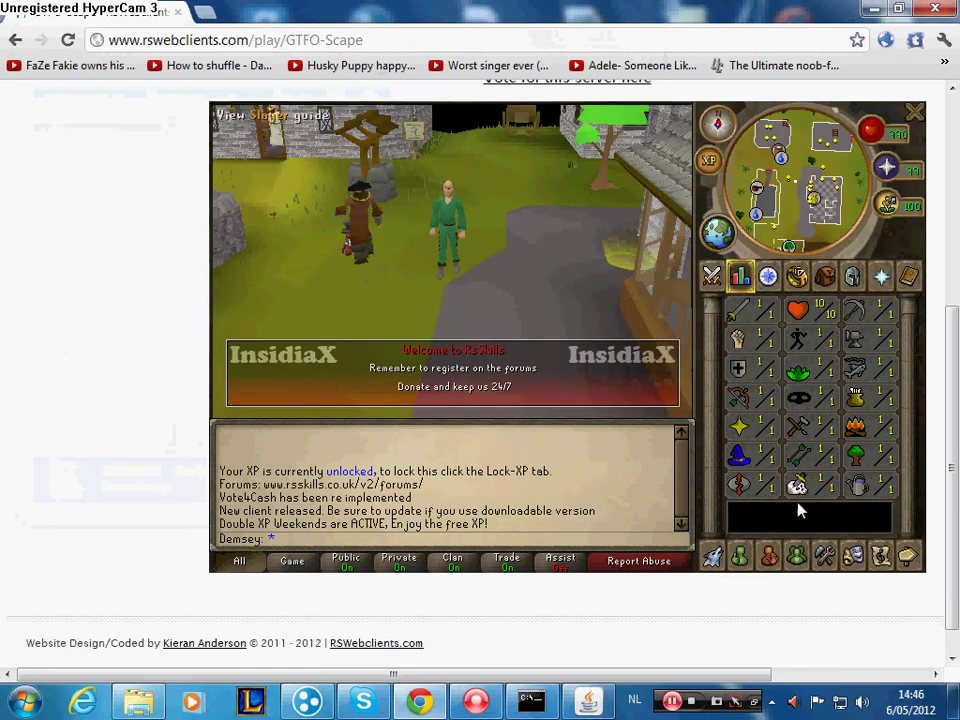
click(748, 553)
text(K)
key(Return)
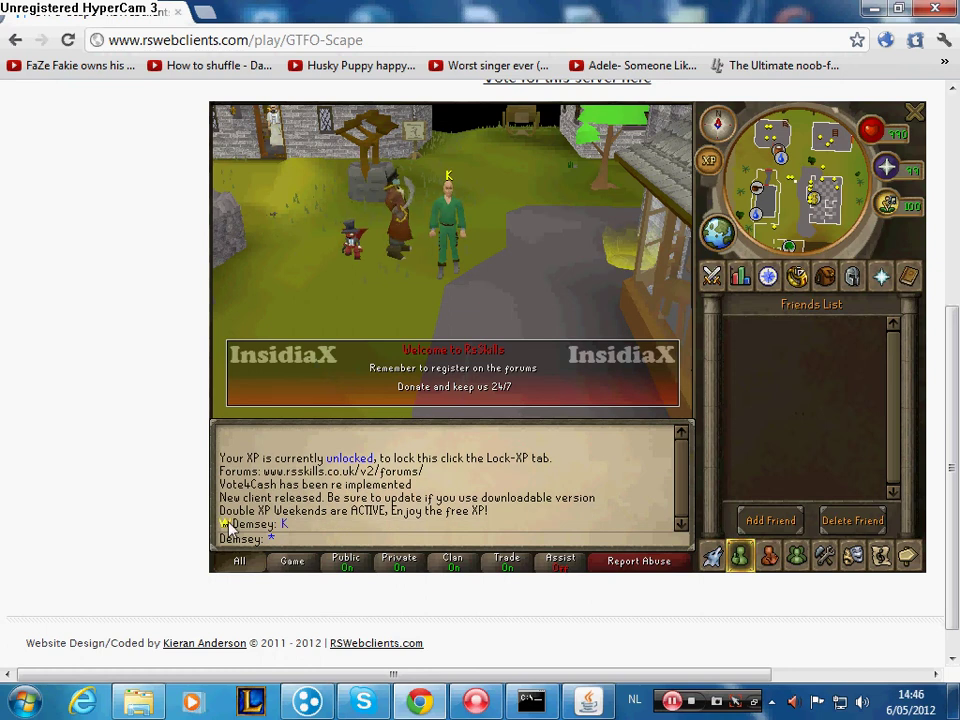
- Check the prayers and equipment panels, then teleport to Donator Island
click(880, 276)
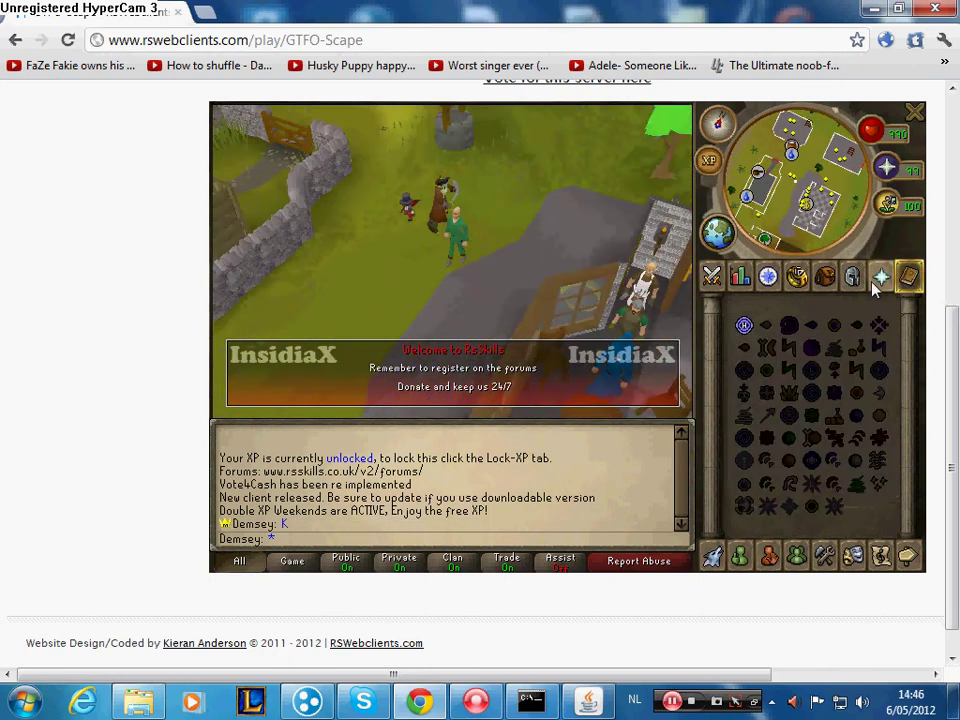
click(852, 276)
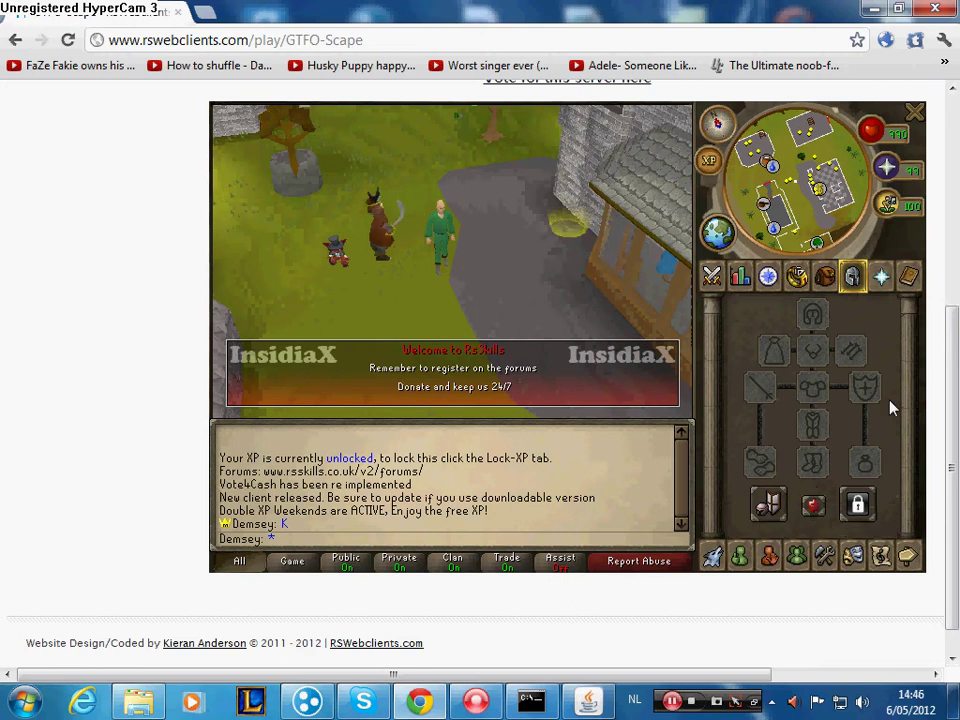
click(875, 345)
click(877, 316)
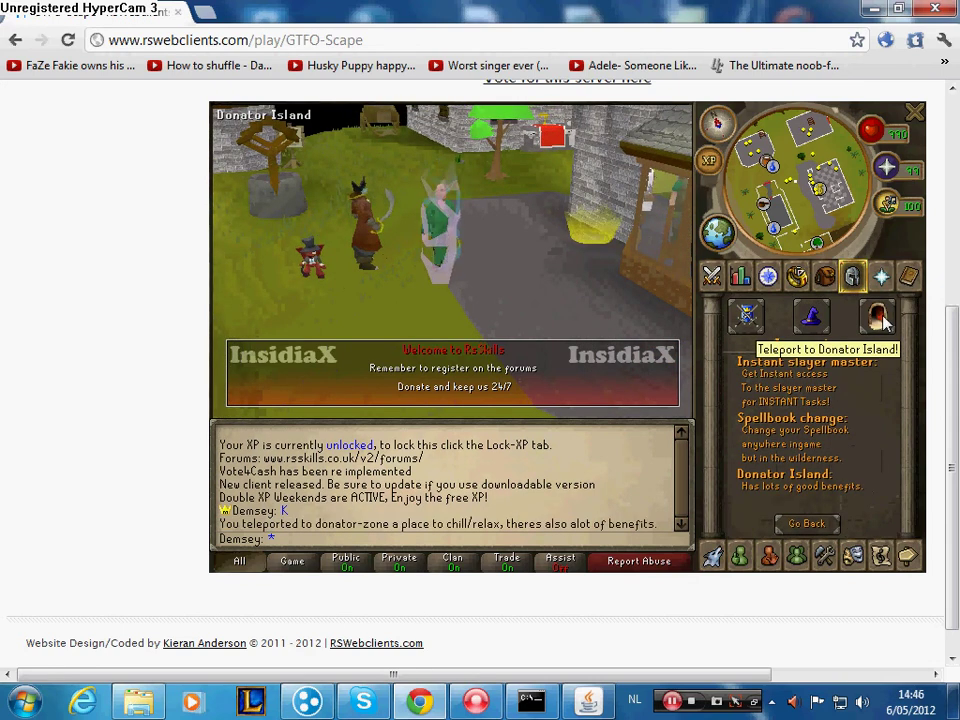
- Walk across the Donator Island bank while rotating the camera, then go to the logout panel
click(826, 277)
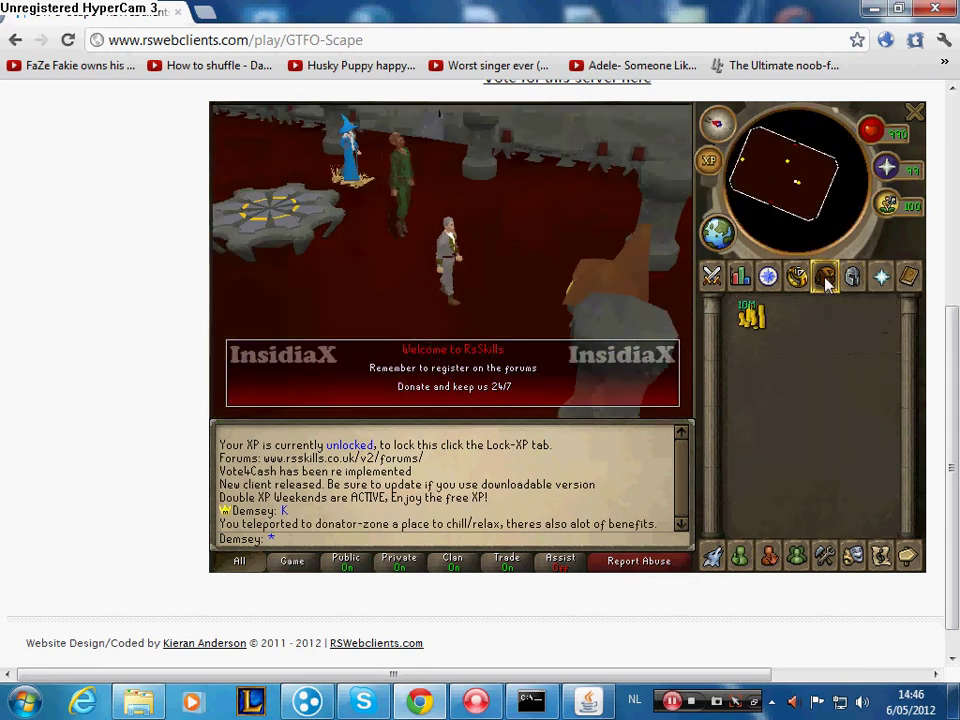
key(Left)
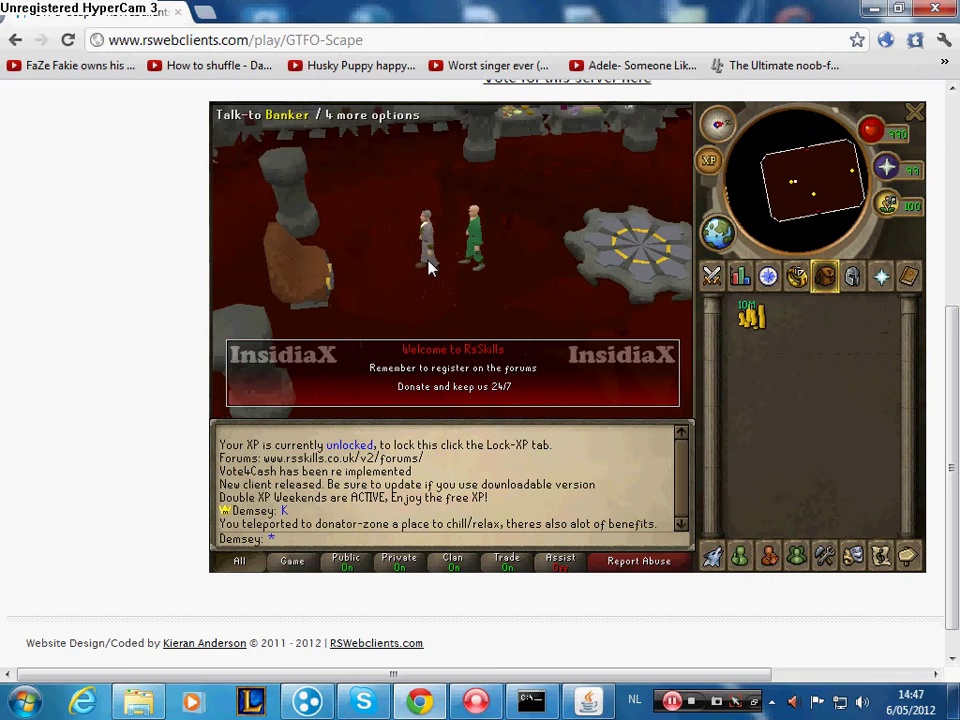
click(602, 169)
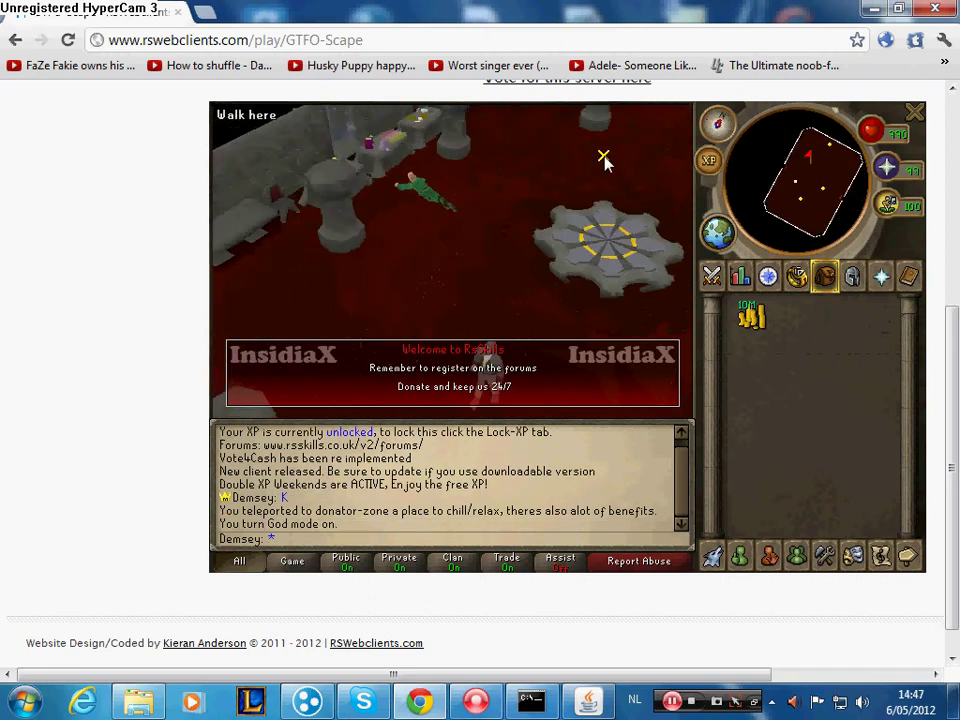
key(Left)
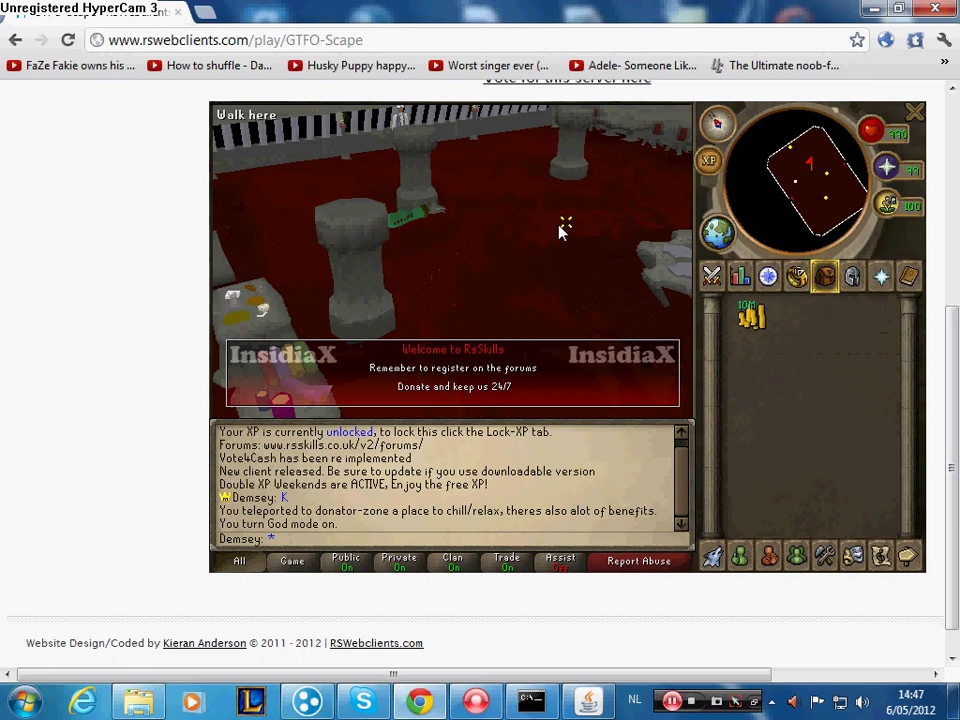
key(Left)
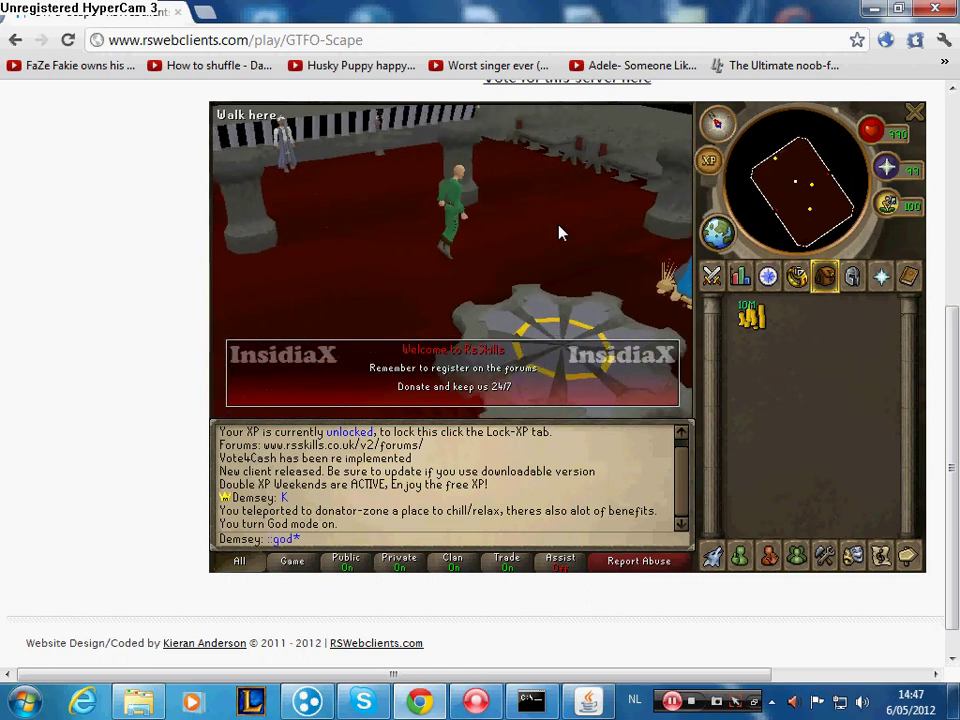
click(914, 112)
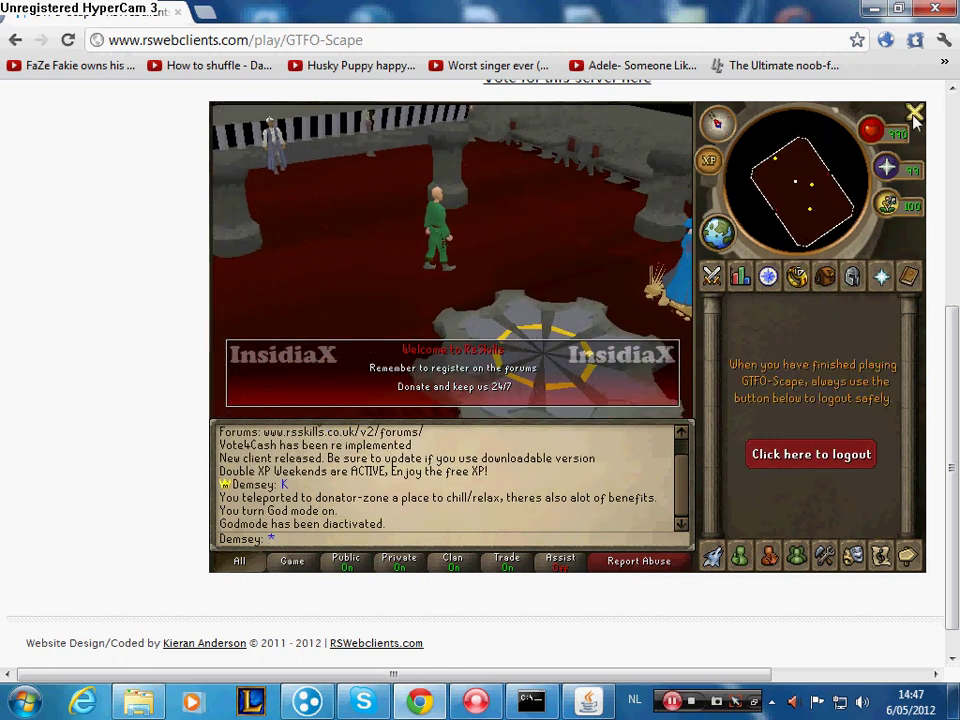
- Log out of GTFO-Scape and enter the game world again
click(765, 450)
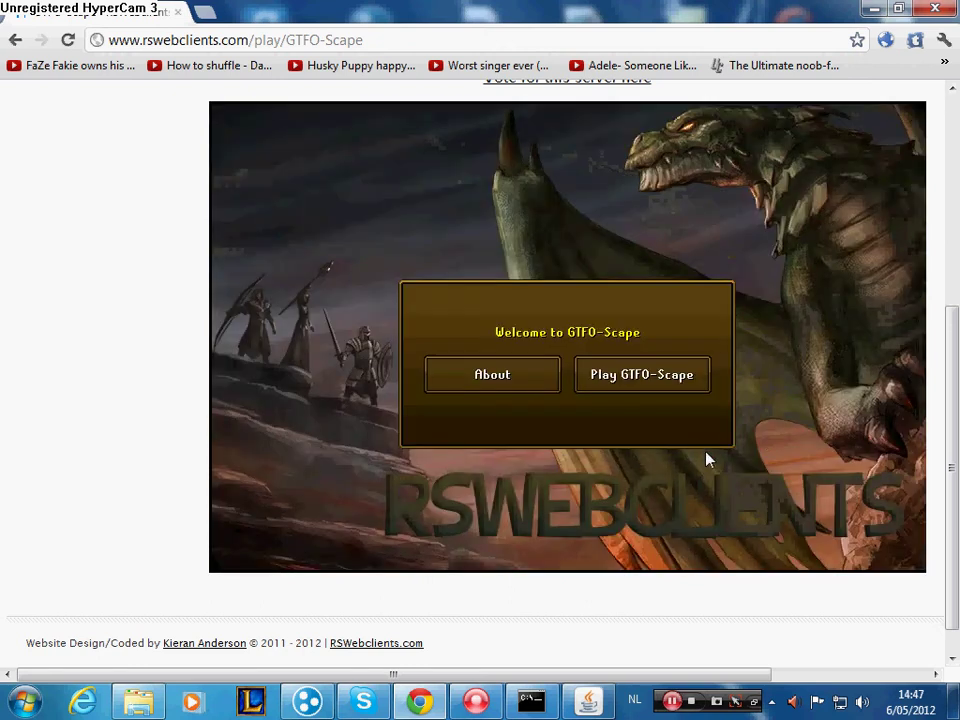
click(630, 380)
click(530, 410)
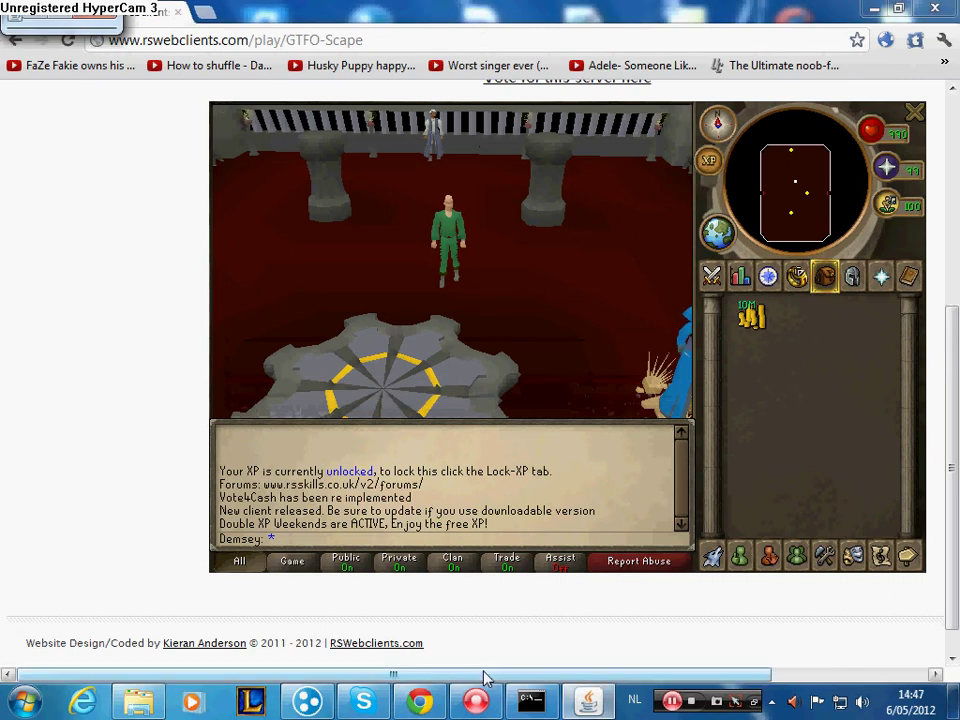
- Log out once more, stop the server batch with Ctrl+C, and return to Explorer
click(914, 112)
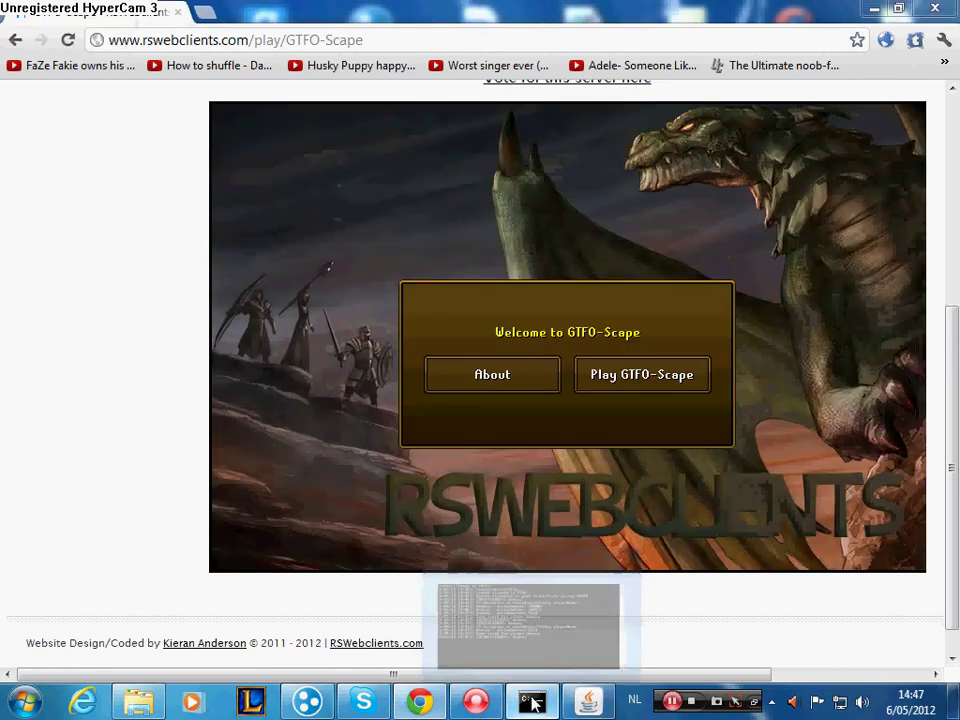
click(530, 708)
key(ctrl+c)
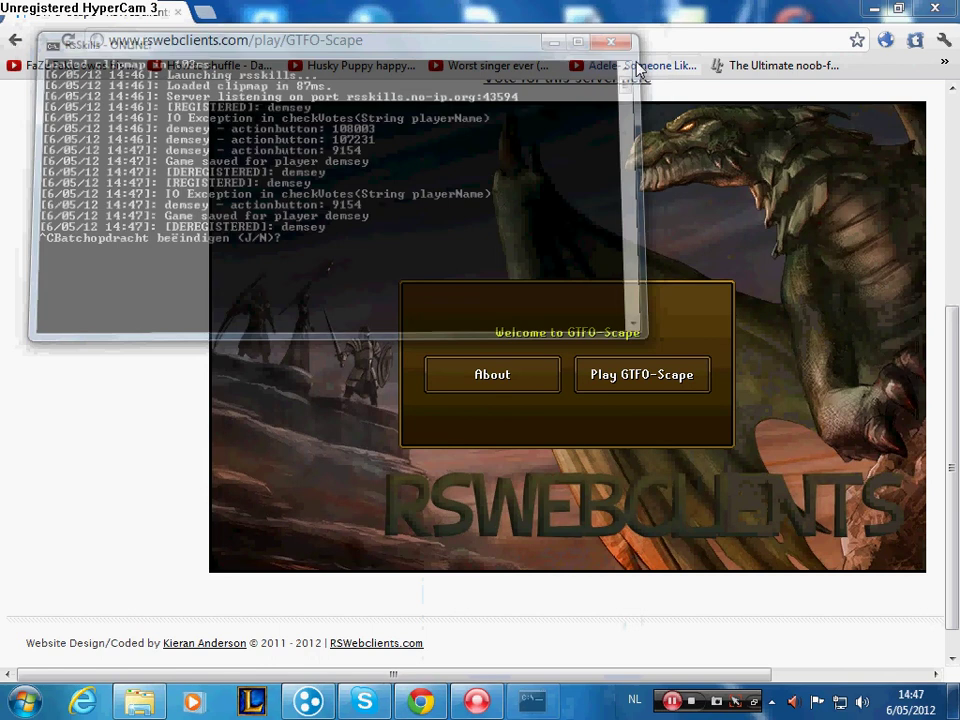
click(141, 700)
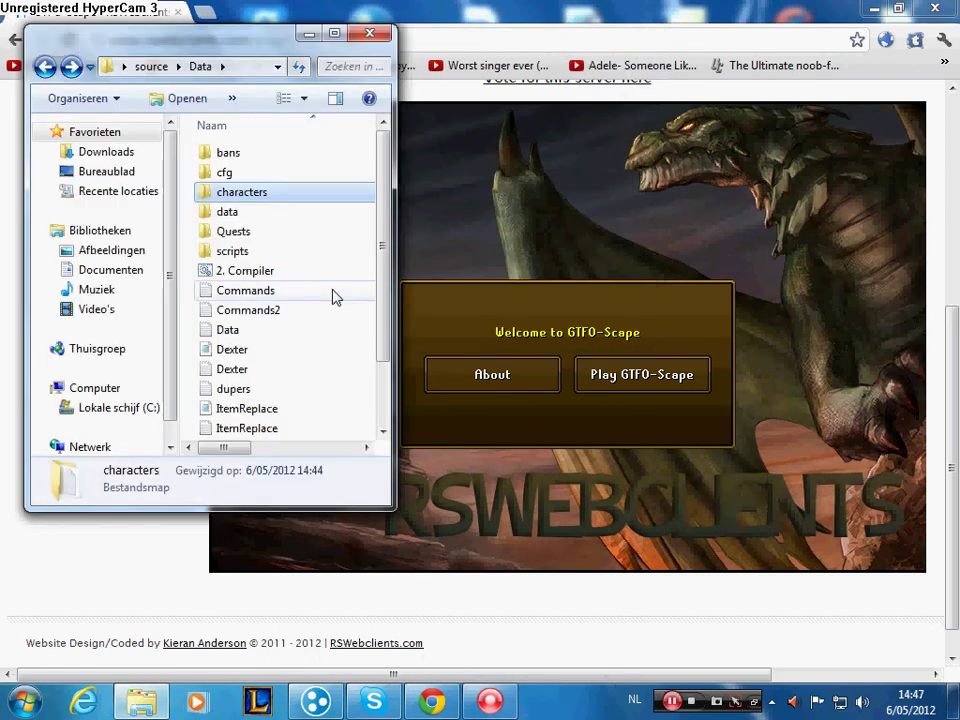
- Search the source folder for 'client' and maximize Explorer to see the 135 matching files
click(43, 67)
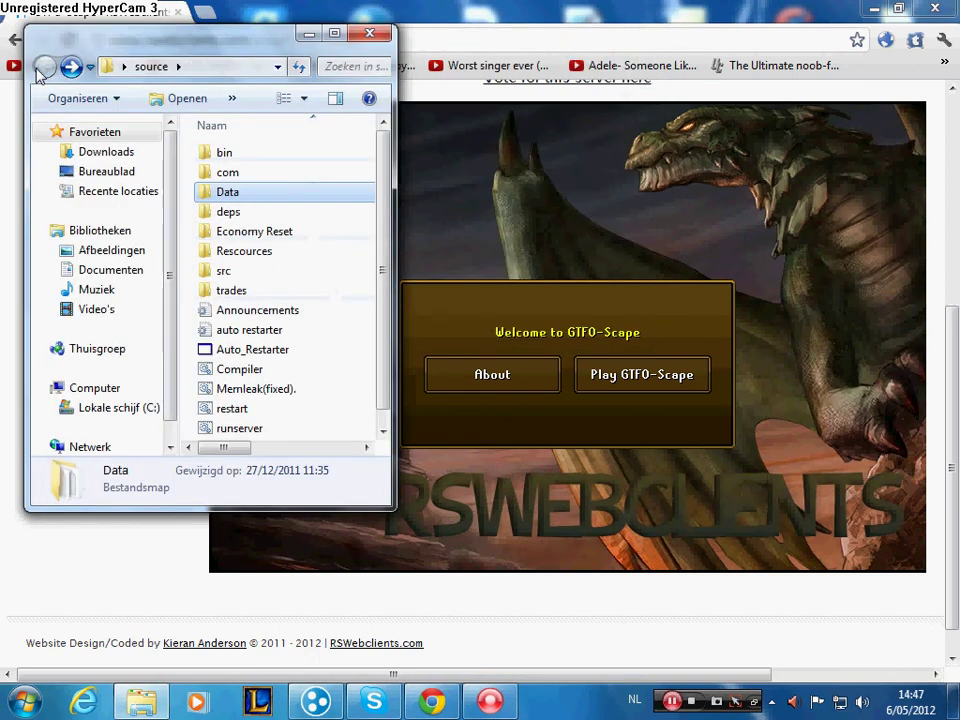
scroll(317, 338, down, 1)
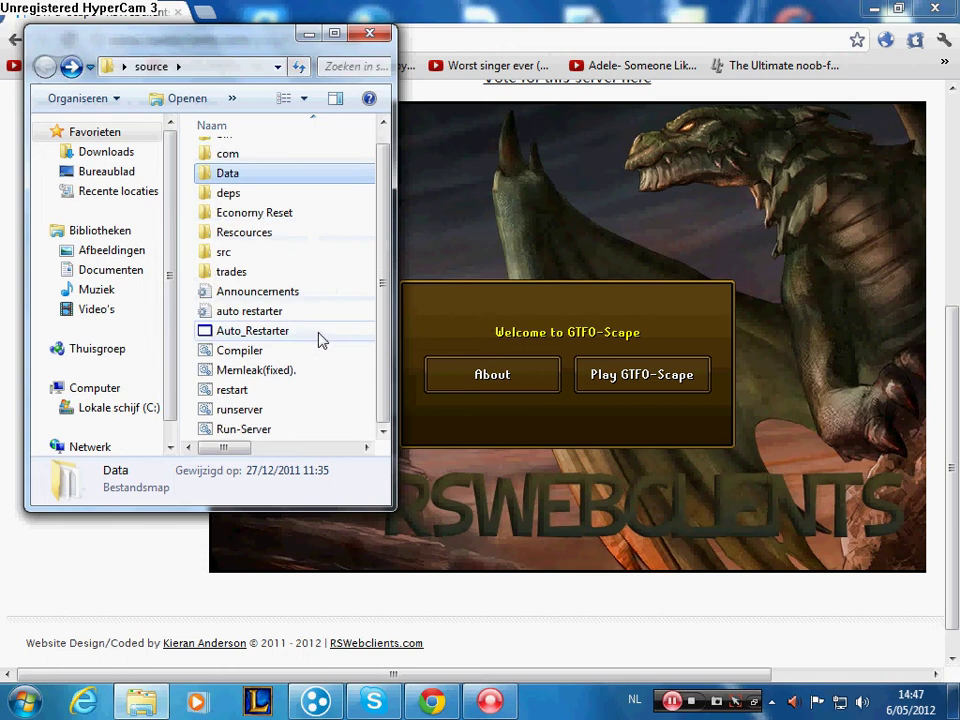
scroll(317, 338, up, 1)
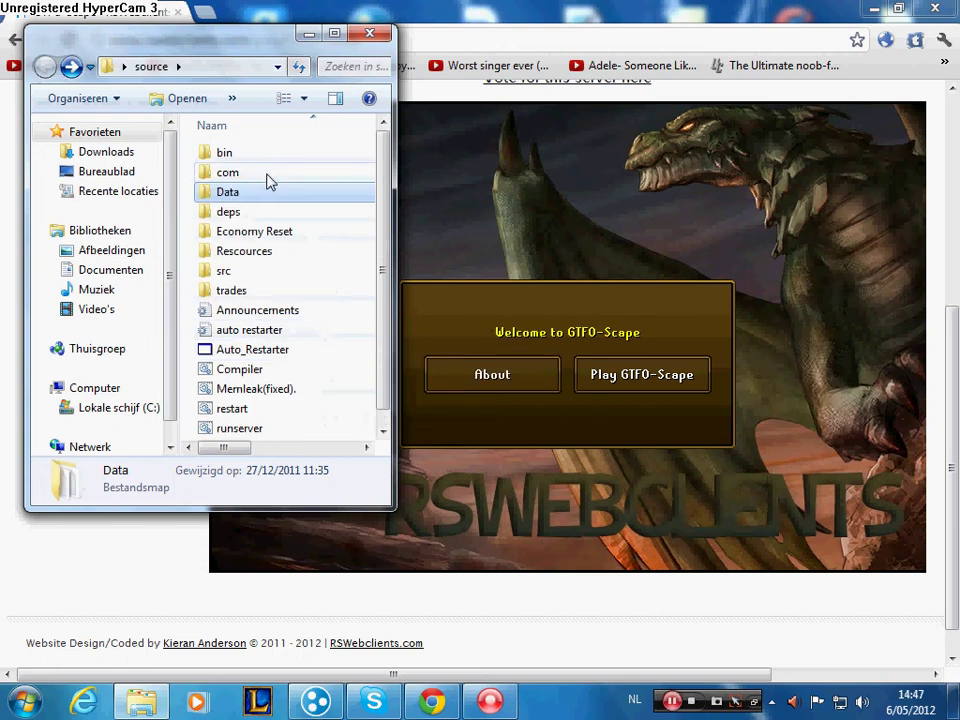
click(351, 66)
text(client)
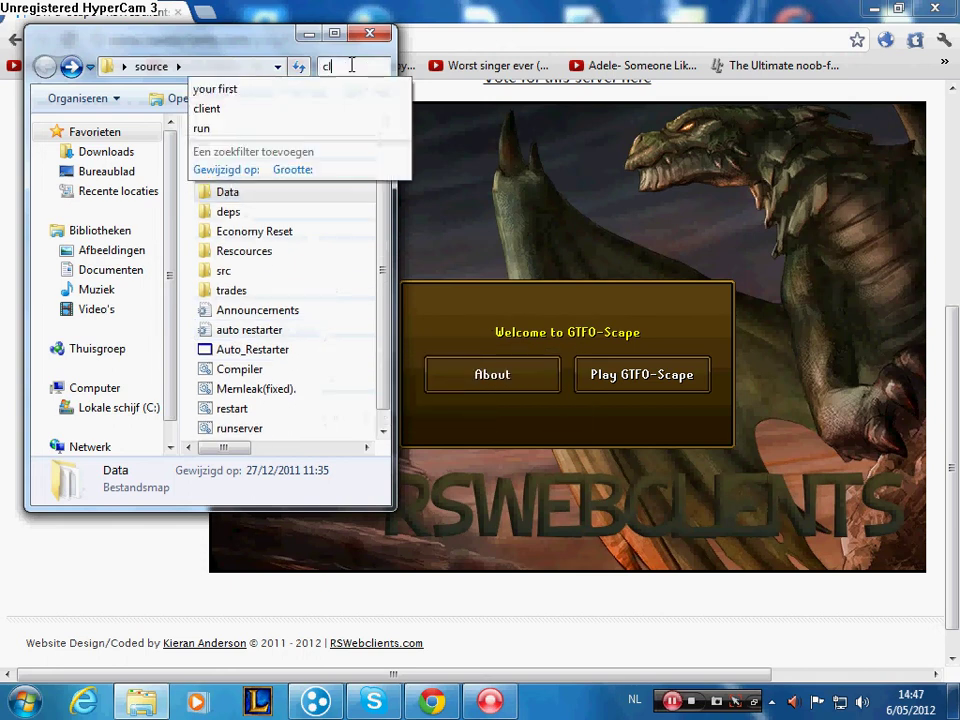
click(298, 193)
double_click(250, 30)
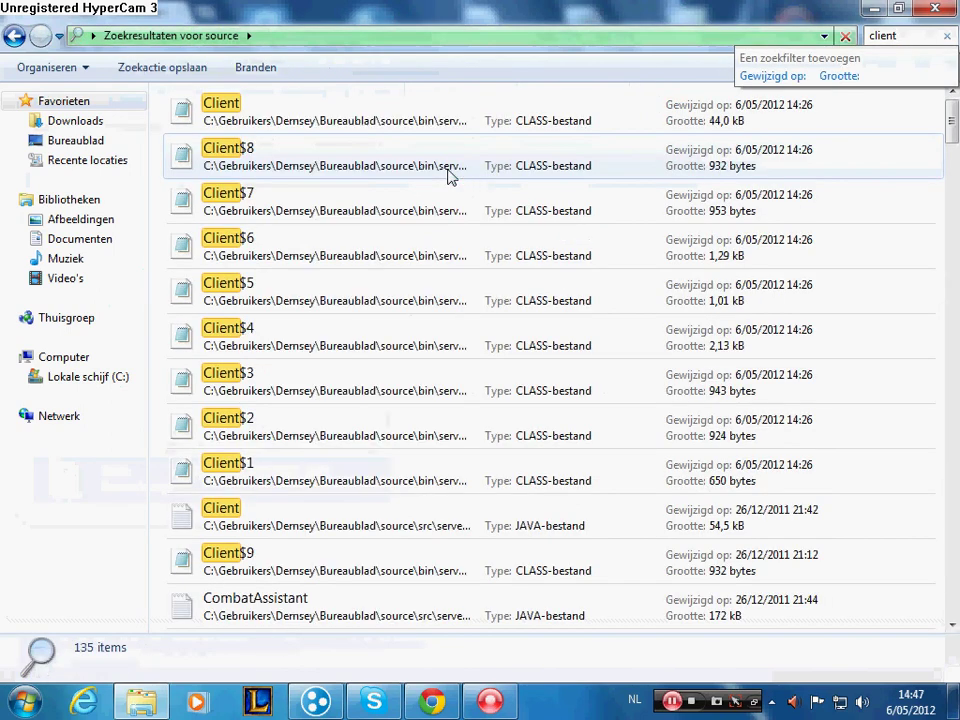
- Open Client.java and search it for 'welcomemessage', then narrow the search to 'welcome'
double_click(226, 514)
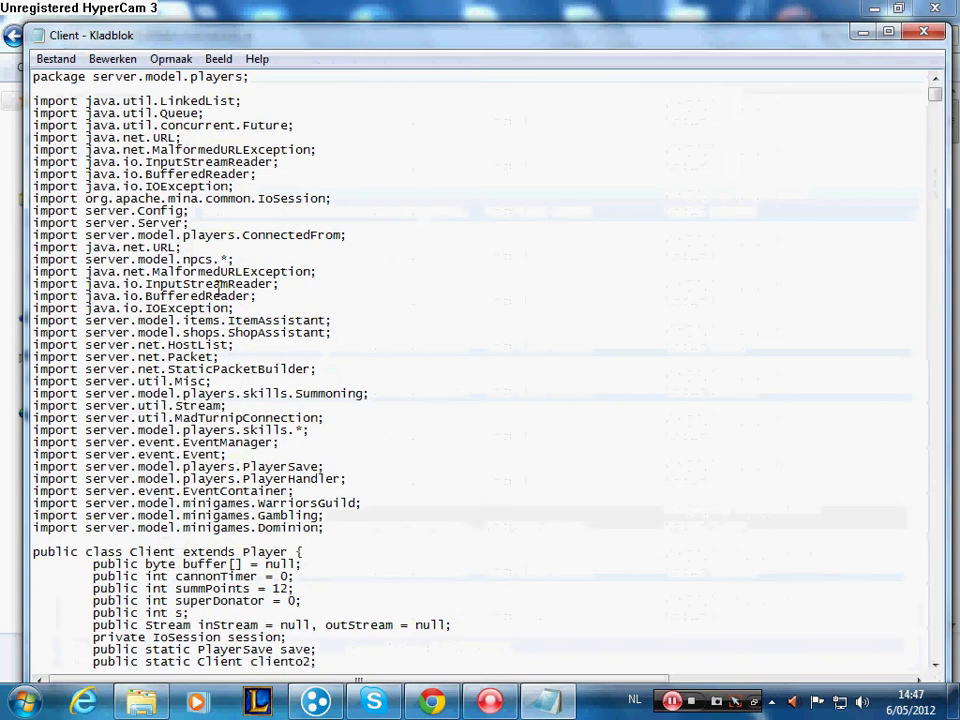
scroll(222, 280, down, 1)
key(ctrl+f)
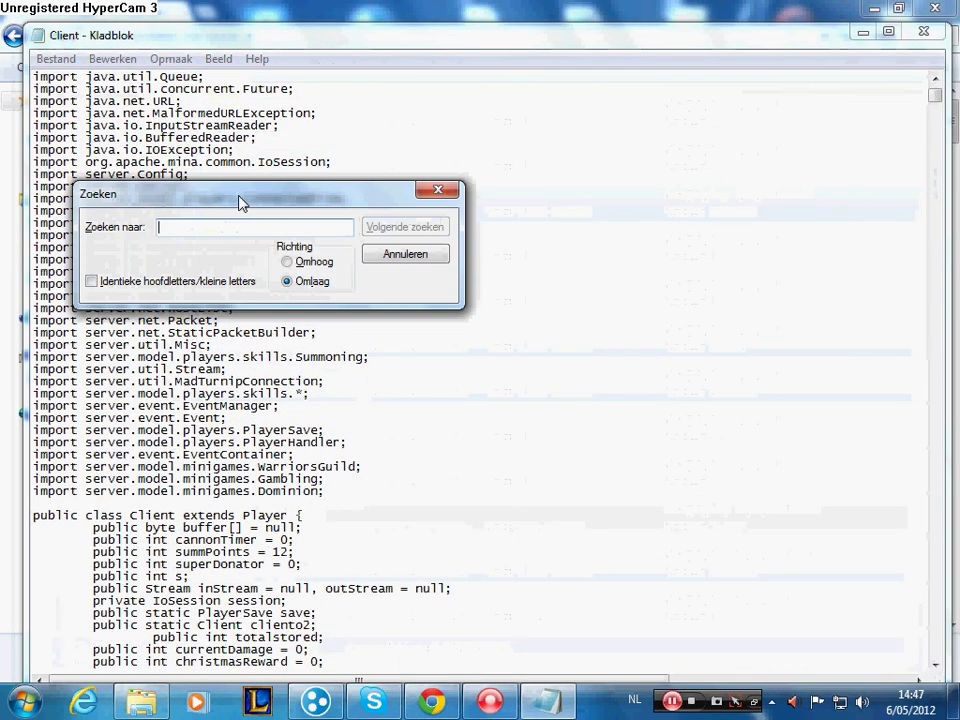
text(welcome)
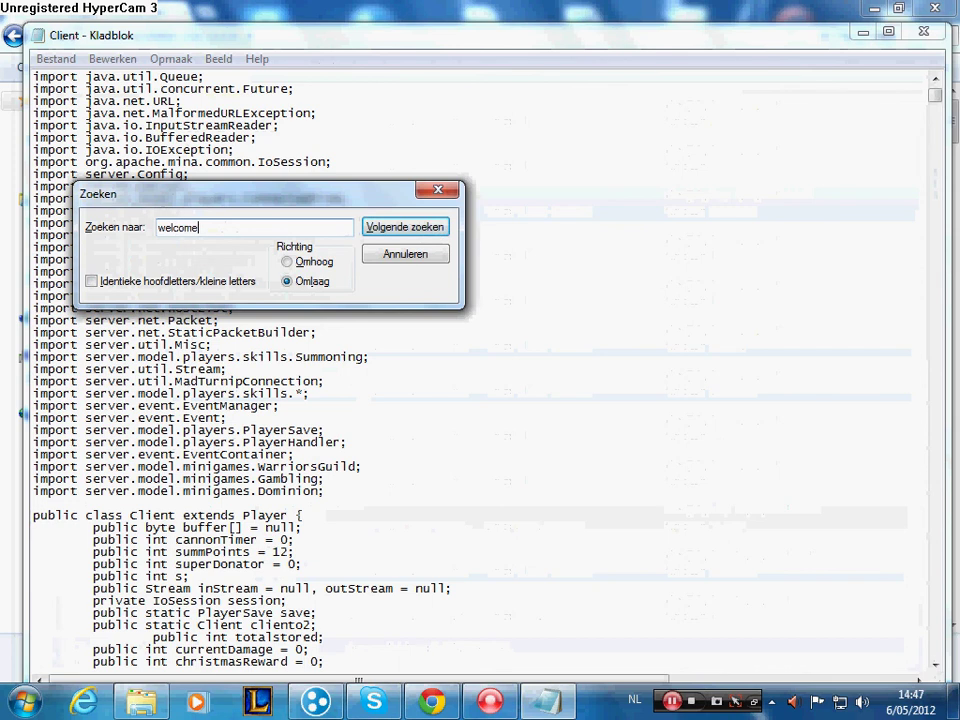
text(messag)
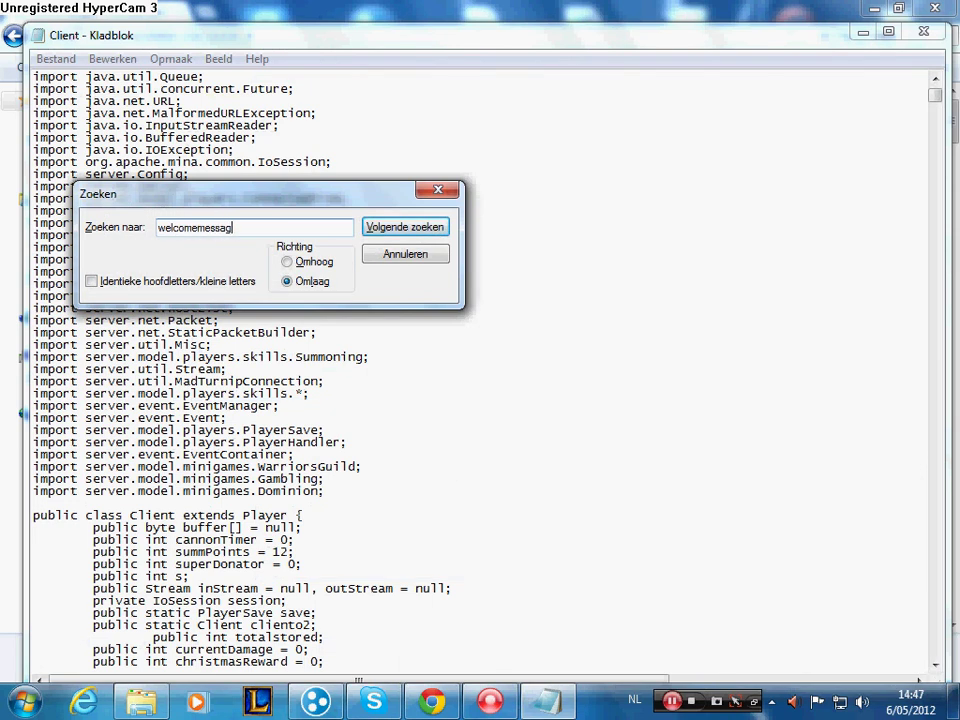
text(e)
key(Return)
key(Return)
key(BackSpace)
key(BackSpace)
key(BackSpace)
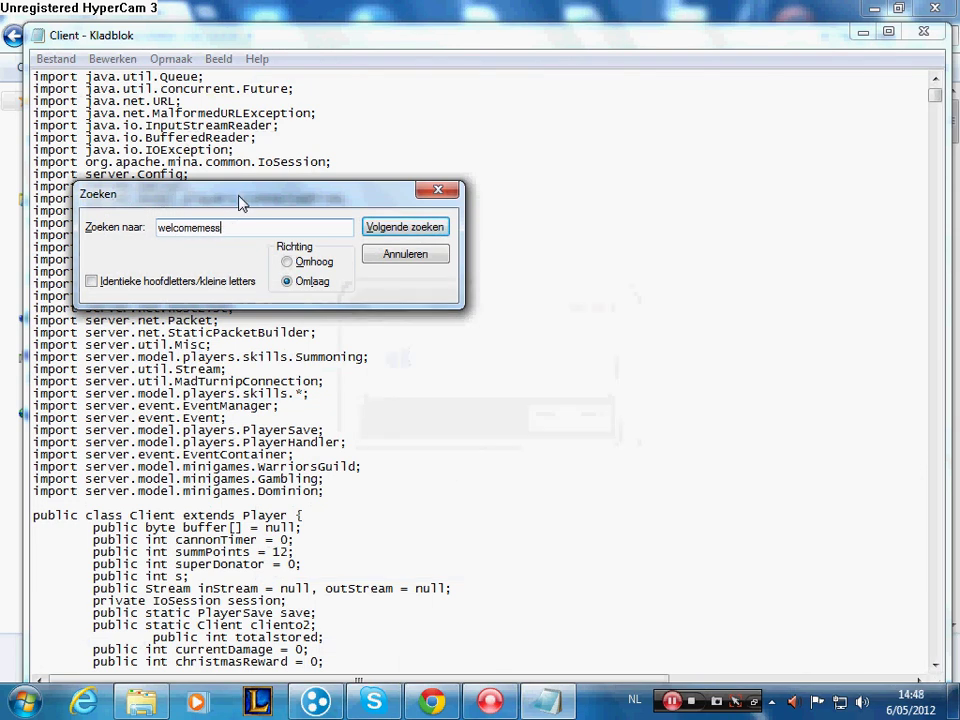
key(BackSpace)
key(BackSpace)
key(BackSpace)
key(BackSpace)
key(Return)
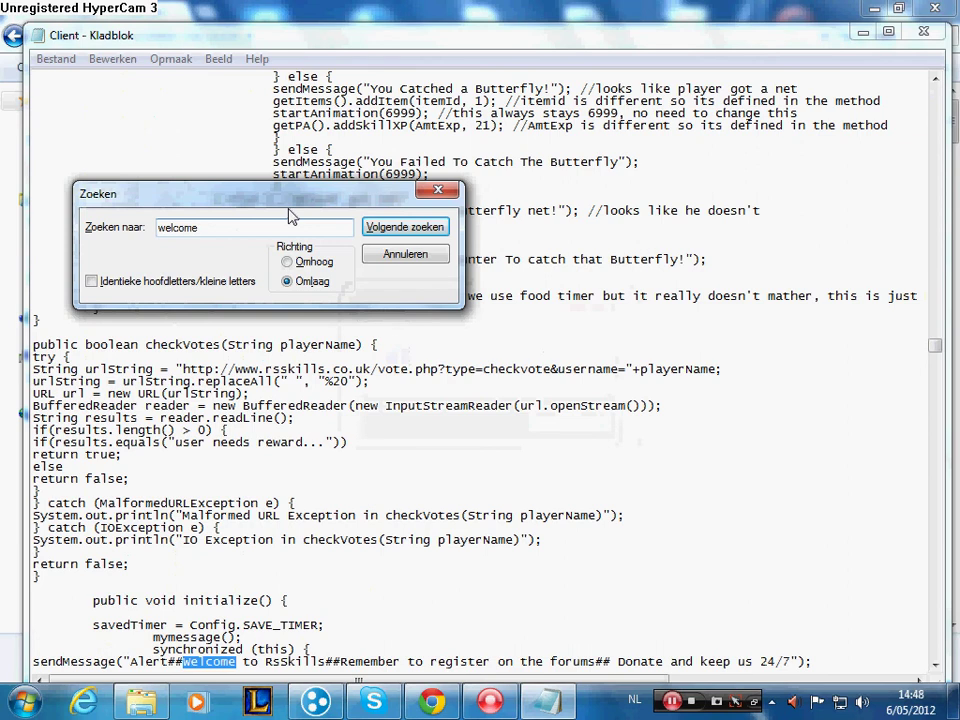
- Select 'Remember to register on the forums' in the sendMessage welcome line
click(437, 189)
scroll(342, 463, down, 3)
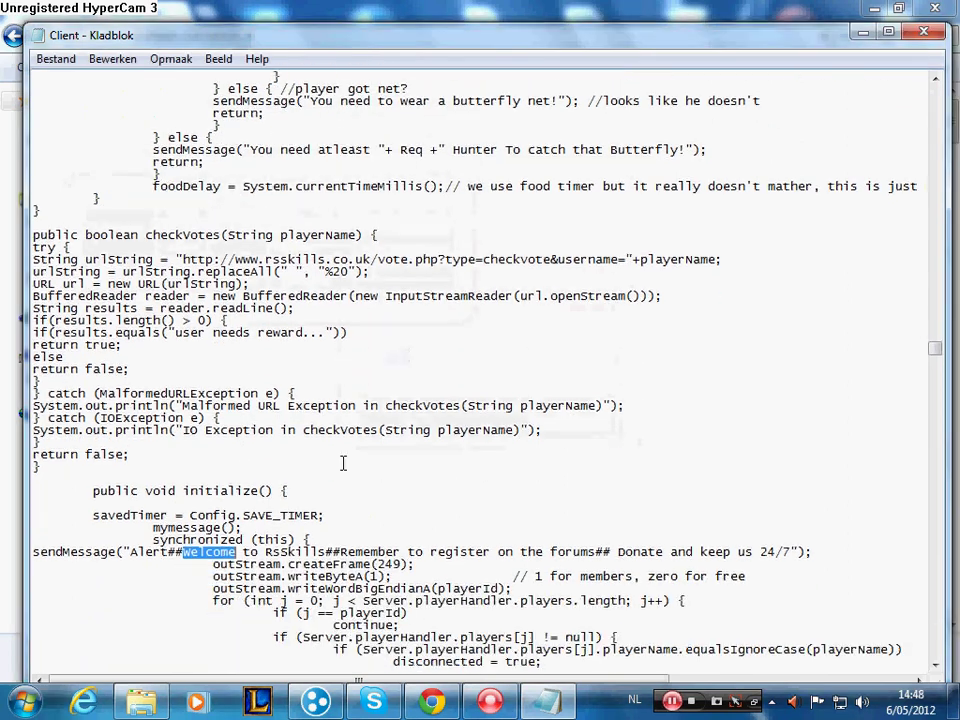
click(73, 551)
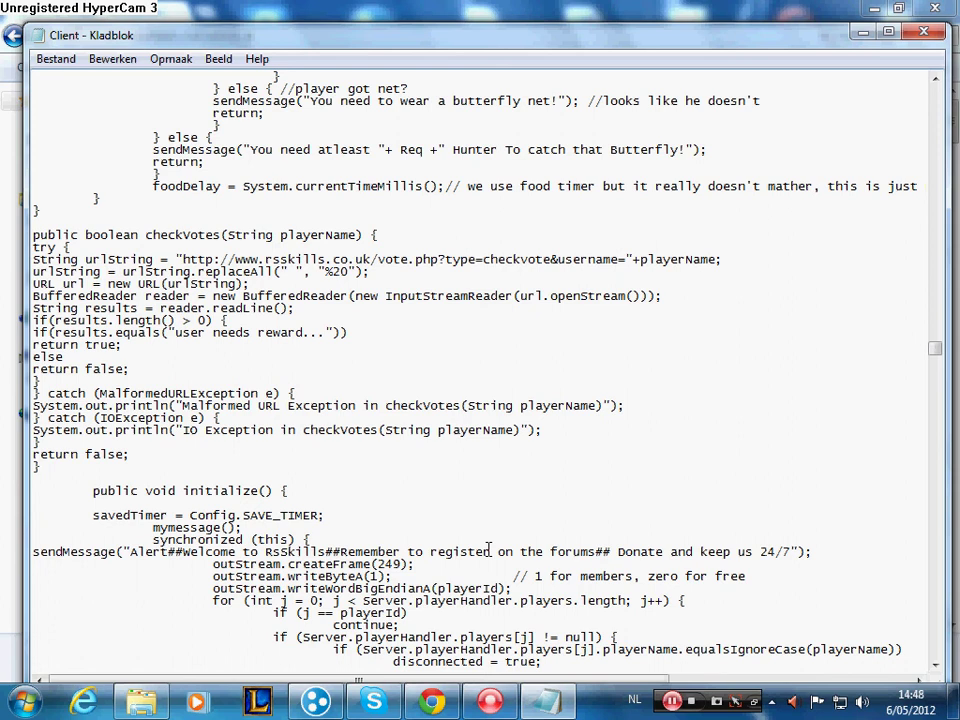
drag(347, 551, 597, 558)
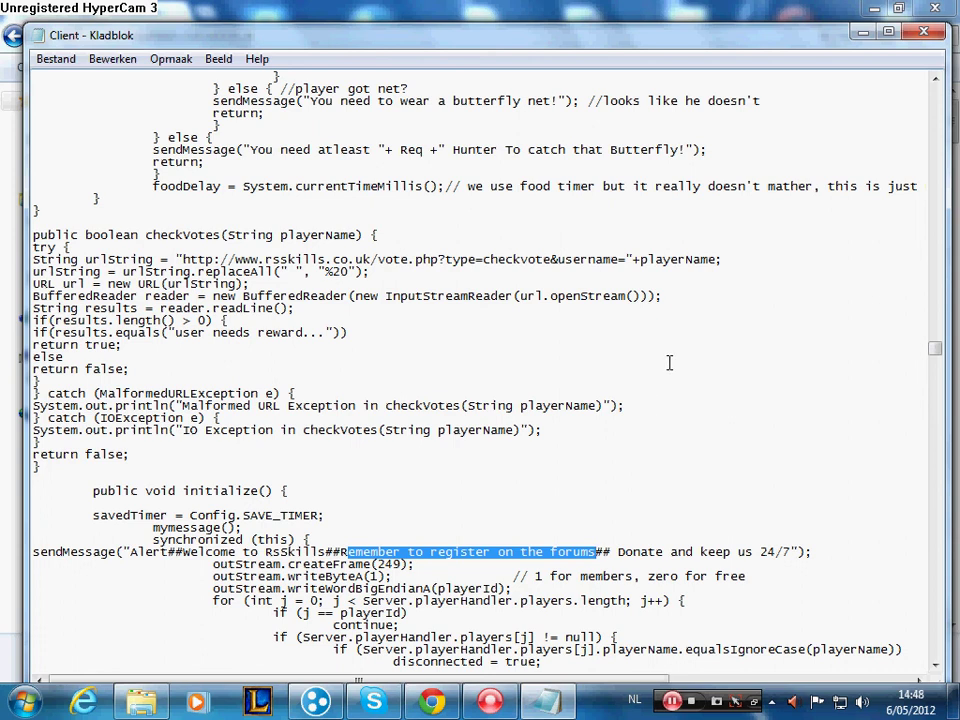
- Replace the reminder with 'The owner is [owner's name], add him for questions' and close Notepad
key(Delete)
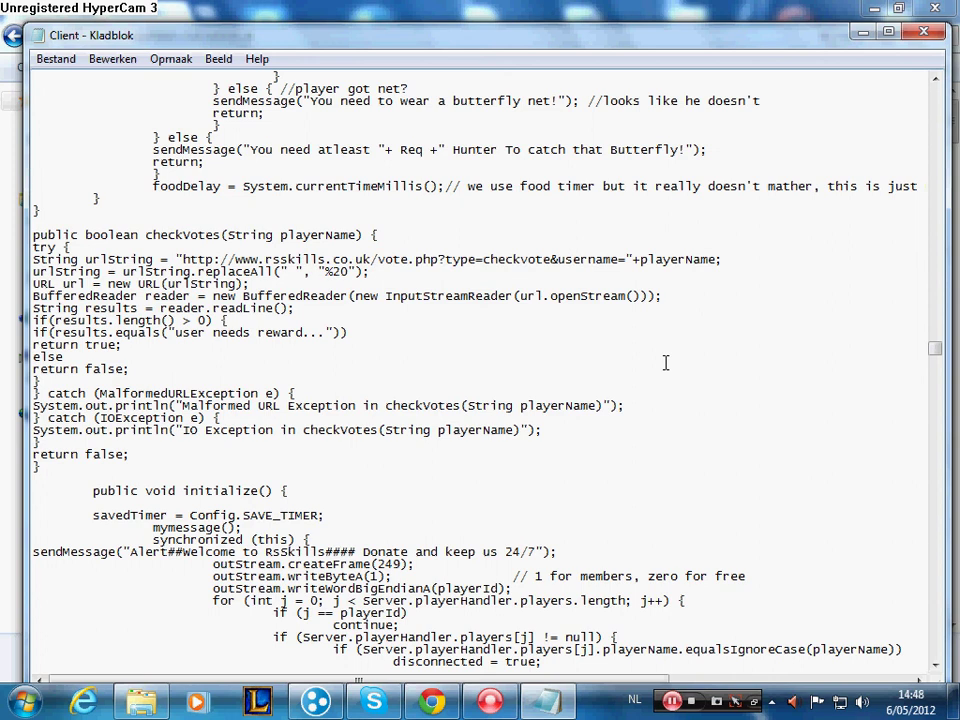
text(The Own)
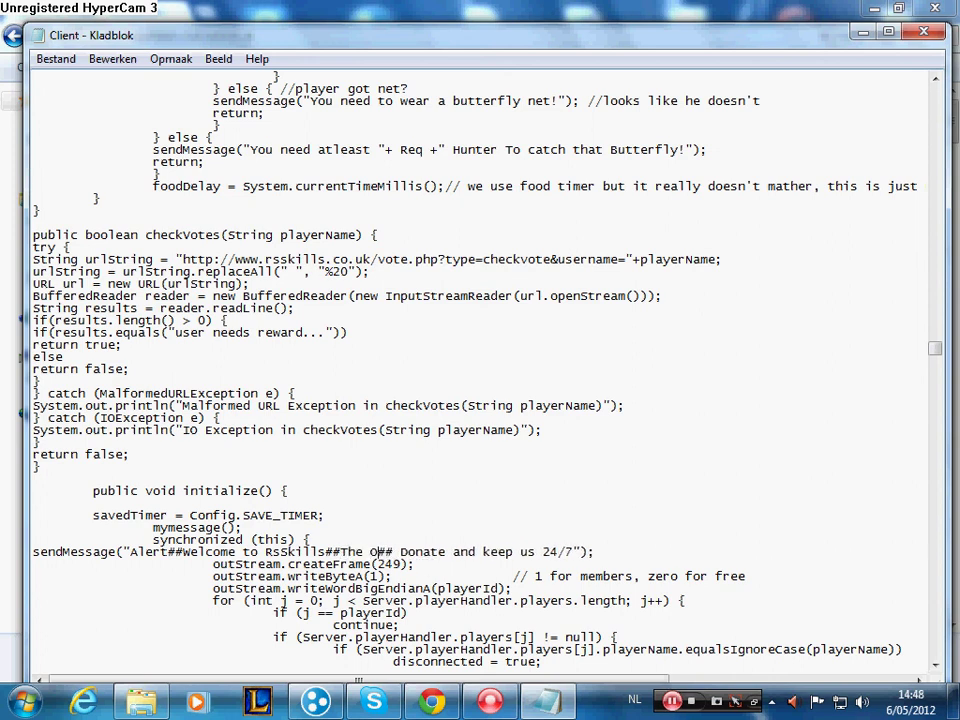
key(BackSpace)
key(BackSpace)
key(BackSpace)
text(owner is DE)
key(BackSpace)
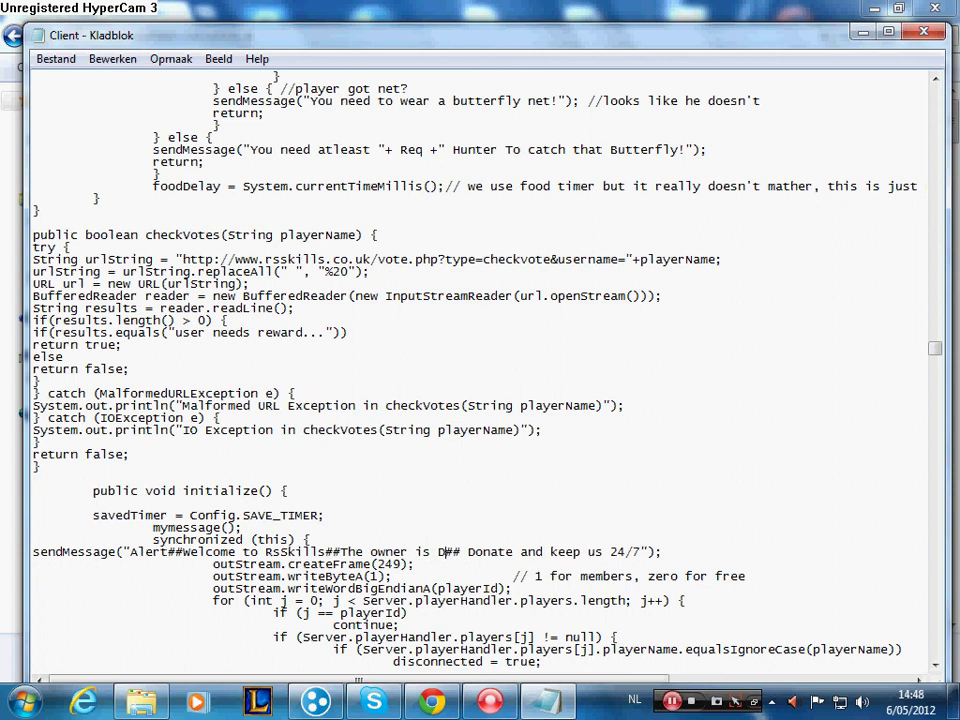
text(emsey -)
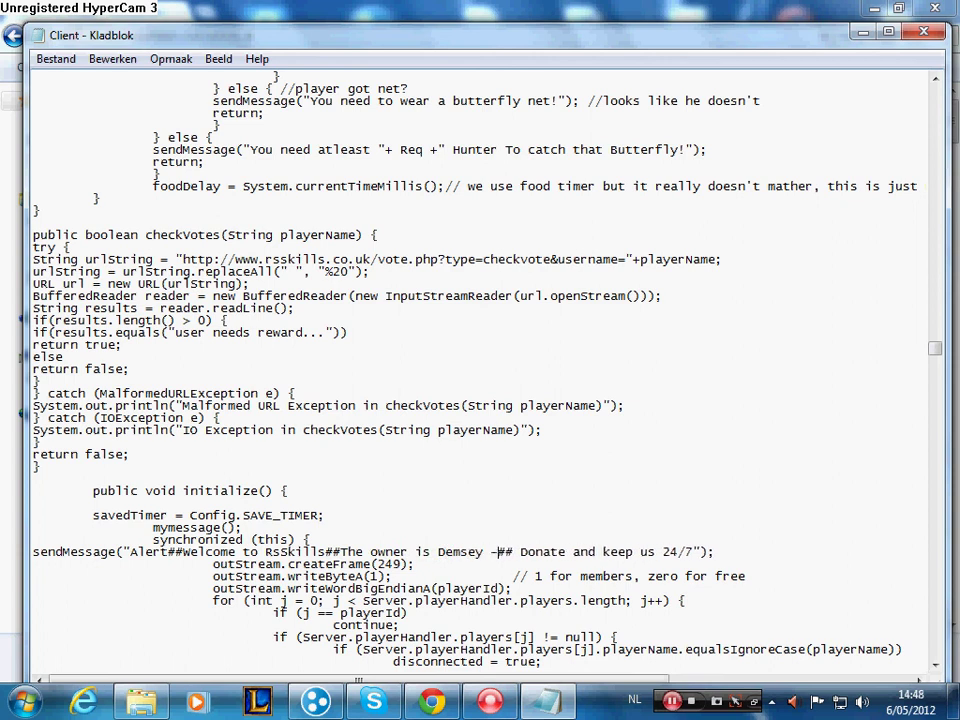
key(BackSpace)
key(BackSpace)
text(, add )
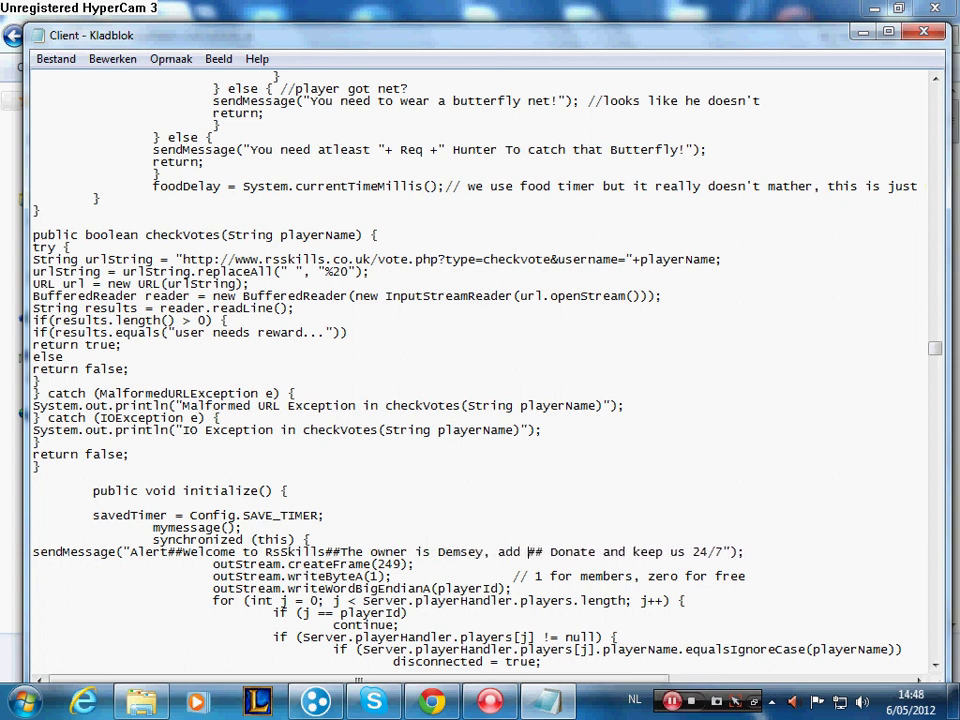
text(him for qui)
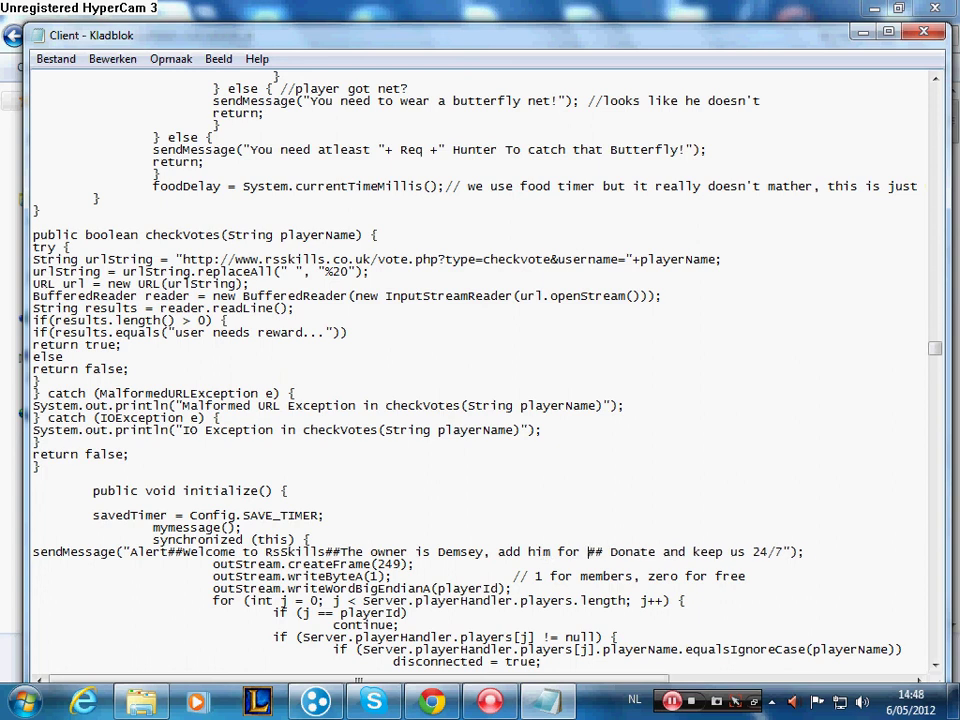
key(BackSpace)
text(estions)
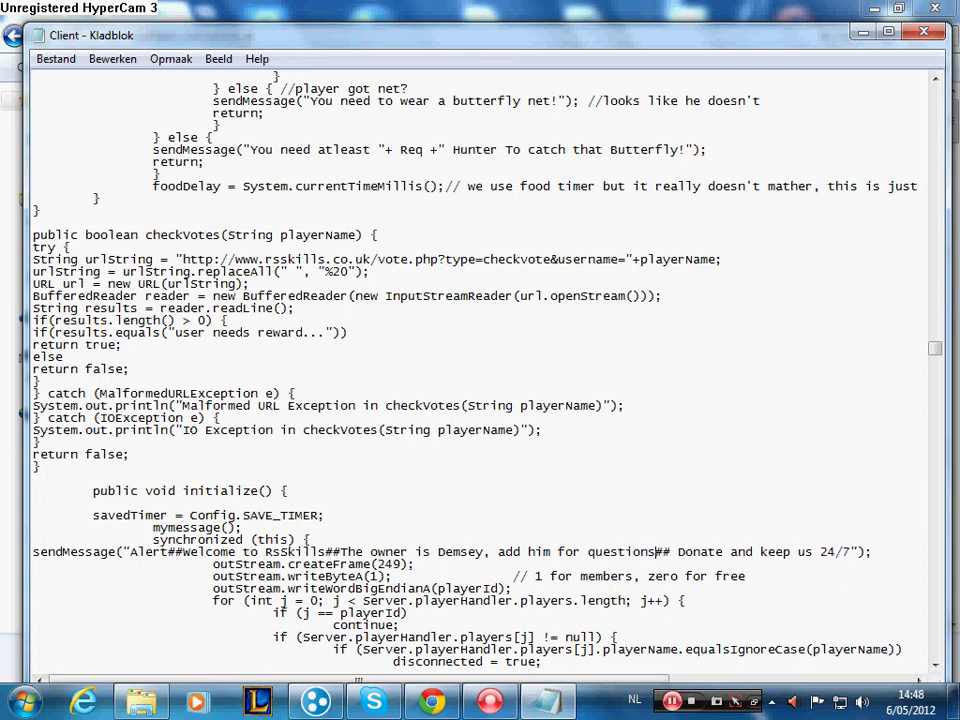
click(923, 31)
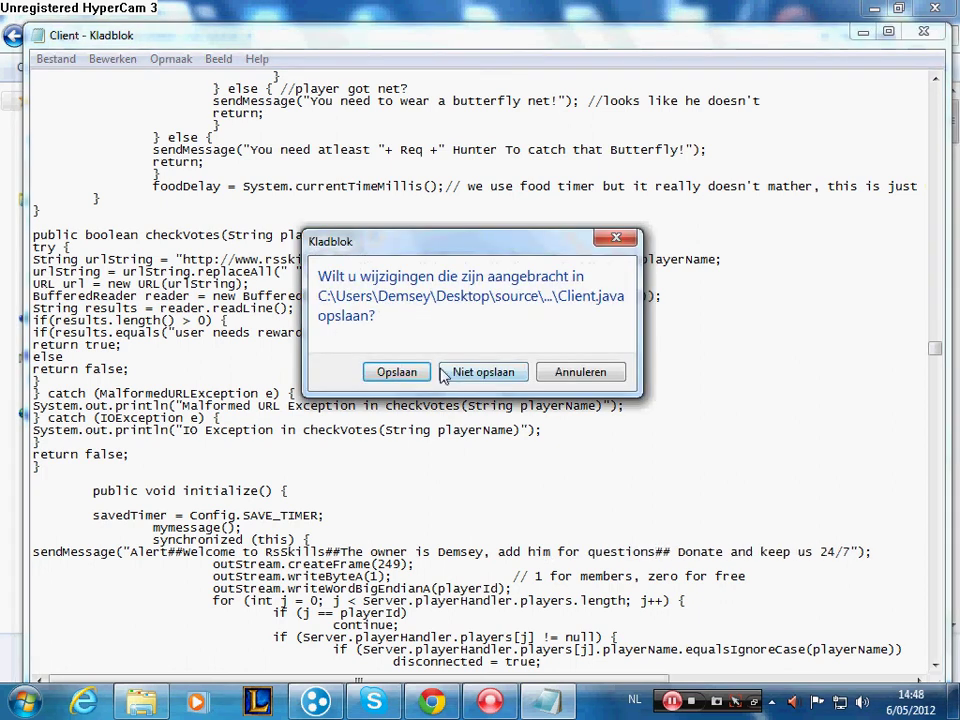
- Save Client.java and run the '2. Compiler' batch file in the Data folder
click(413, 374)
click(12, 38)
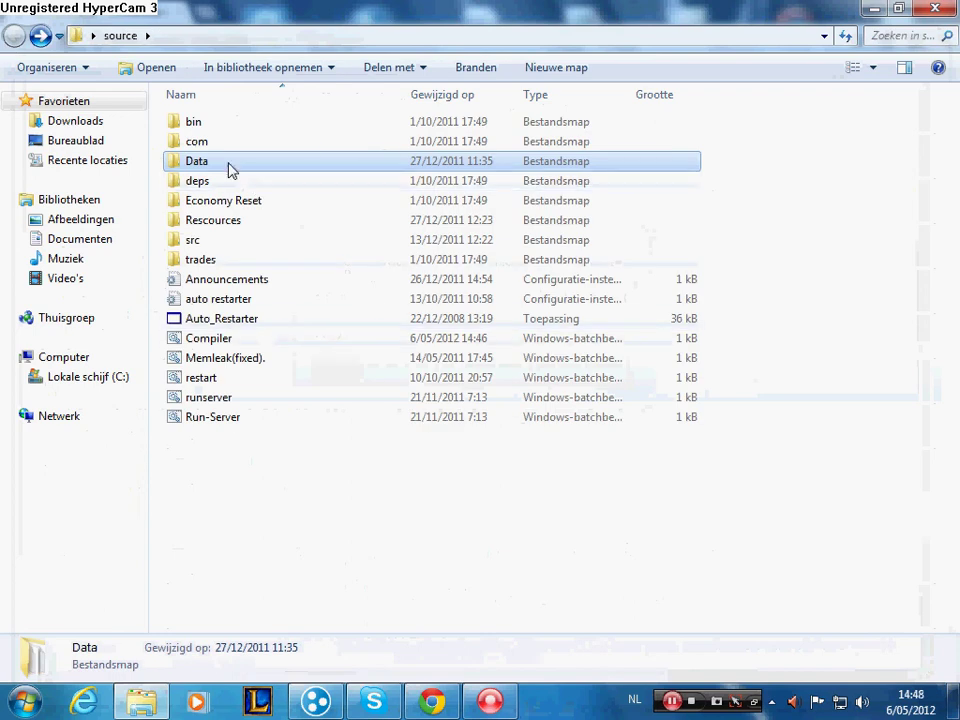
double_click(226, 163)
double_click(223, 243)
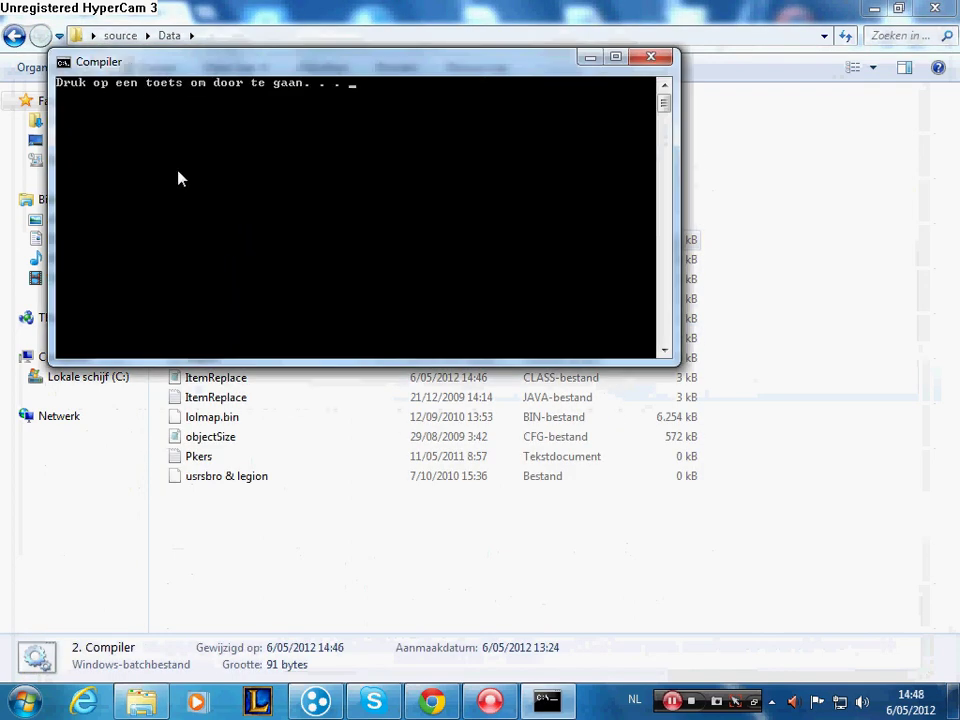
key(Return)
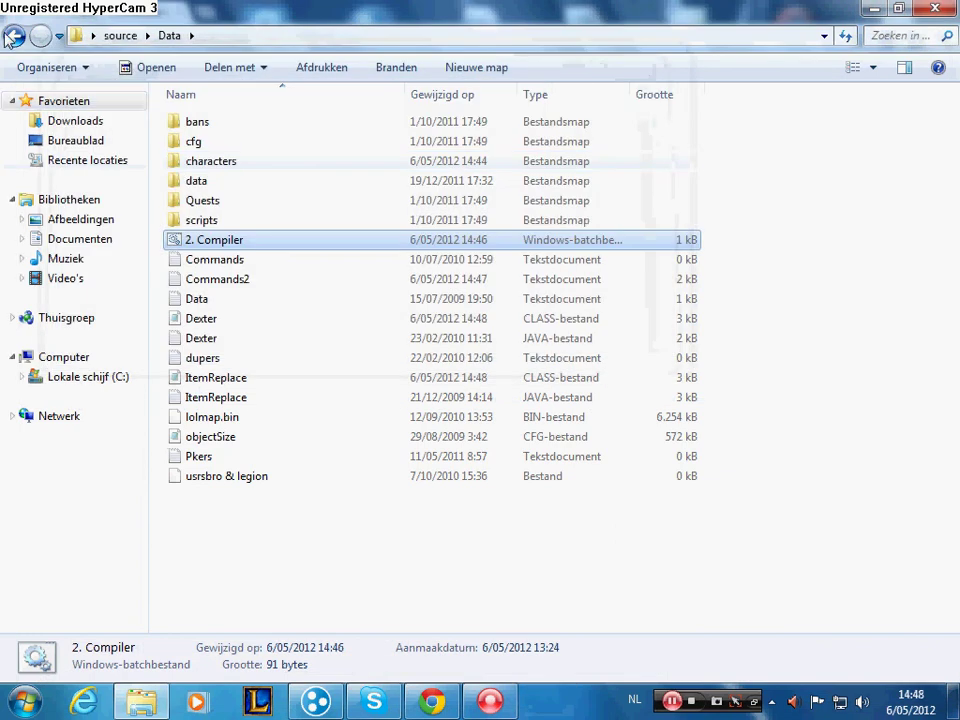
- Run the source folder's Compiler batch, then start the server with Run-Server
click(12, 36)
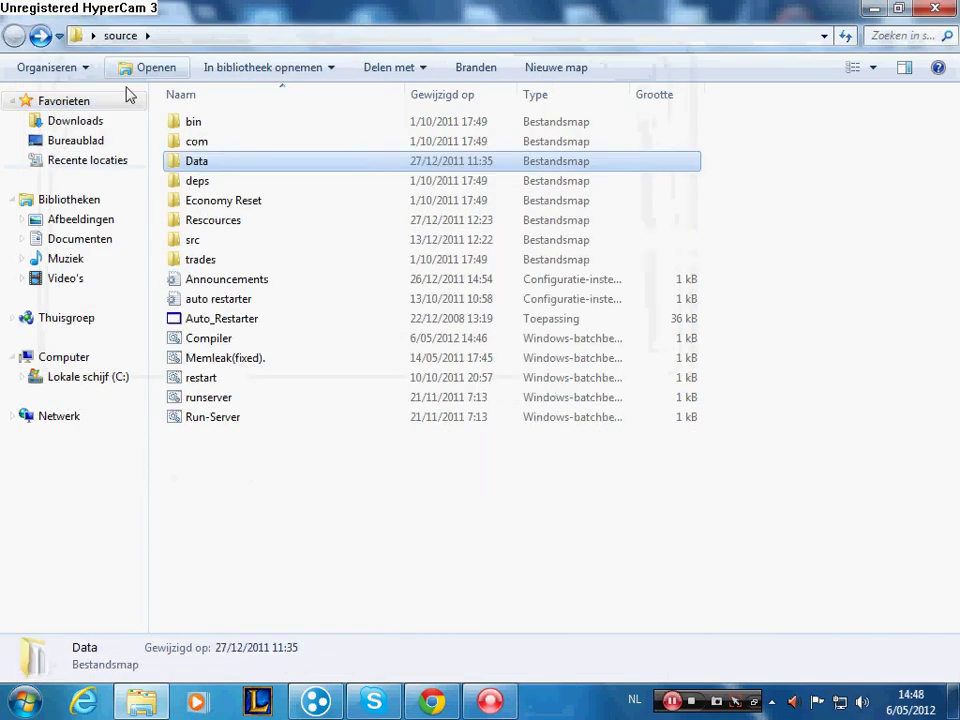
double_click(222, 340)
drag(279, 94, 482, 390)
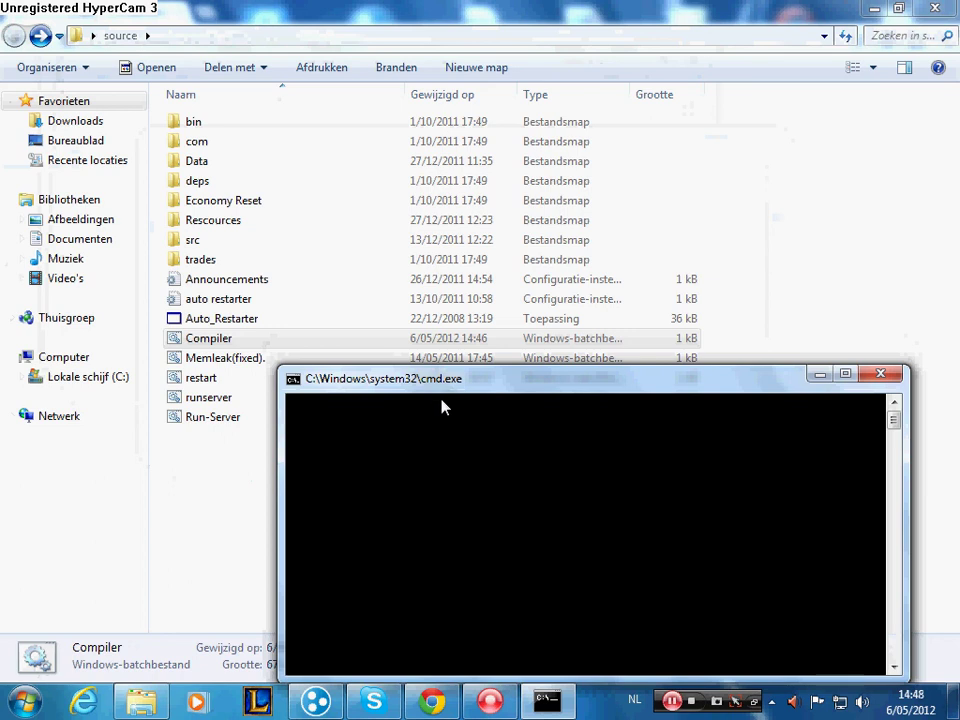
key(Return)
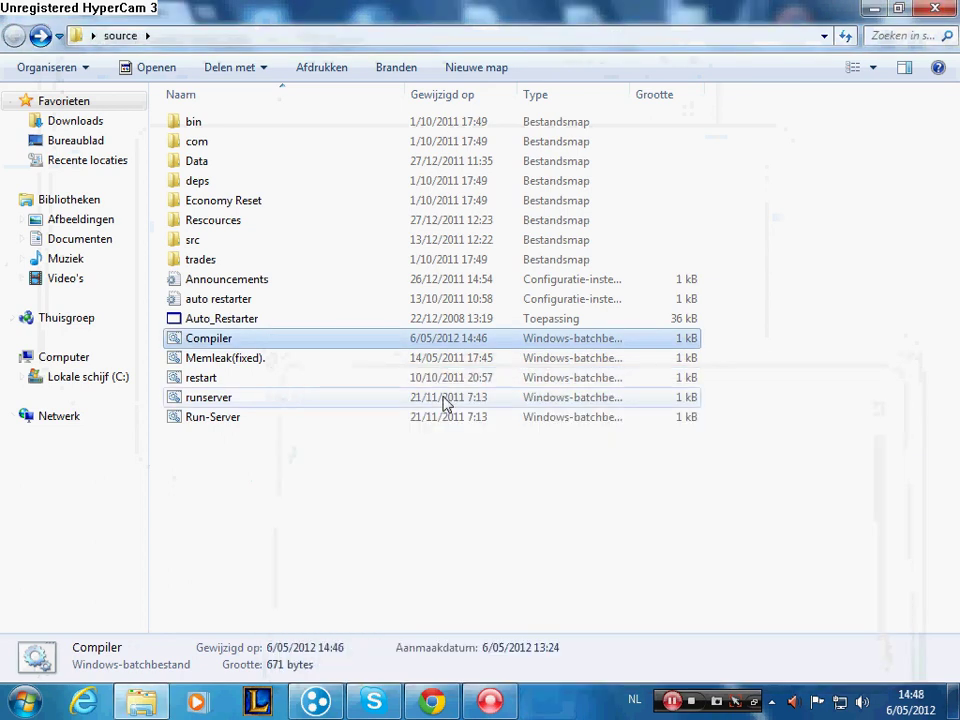
double_click(224, 418)
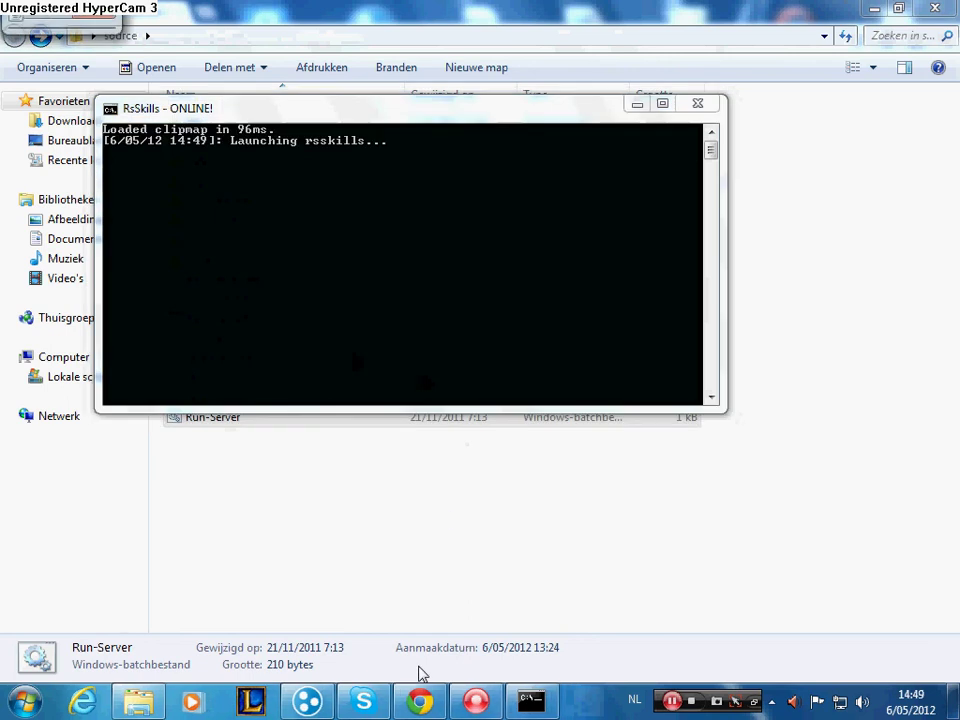
- Enter the GTFO-Scape world, dismiss the new owner welcome banner, and rotate the camera left
click(421, 700)
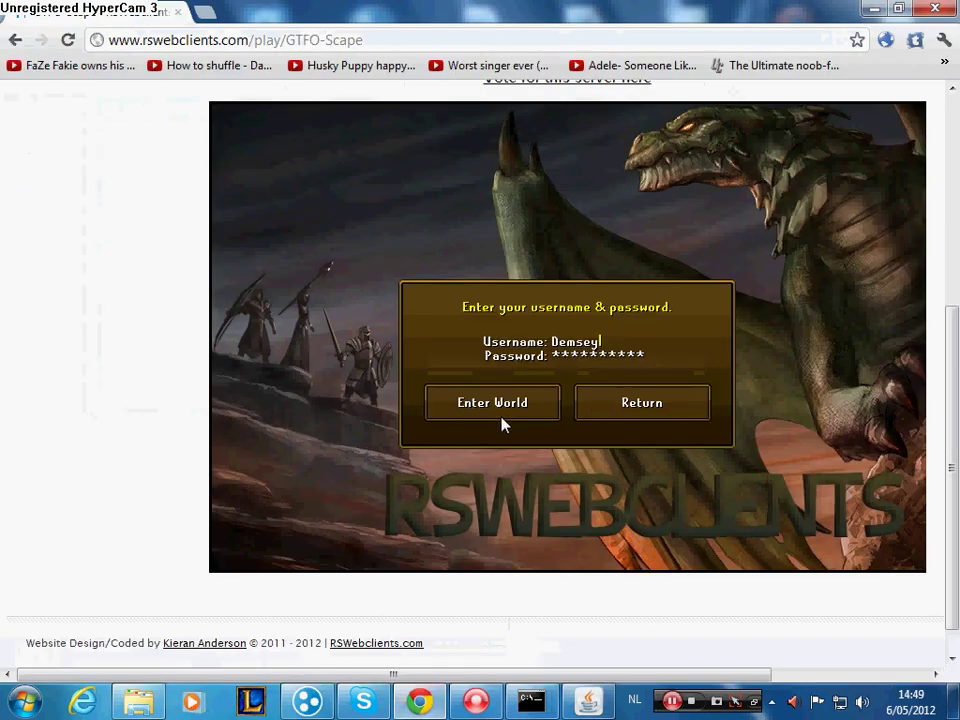
click(502, 417)
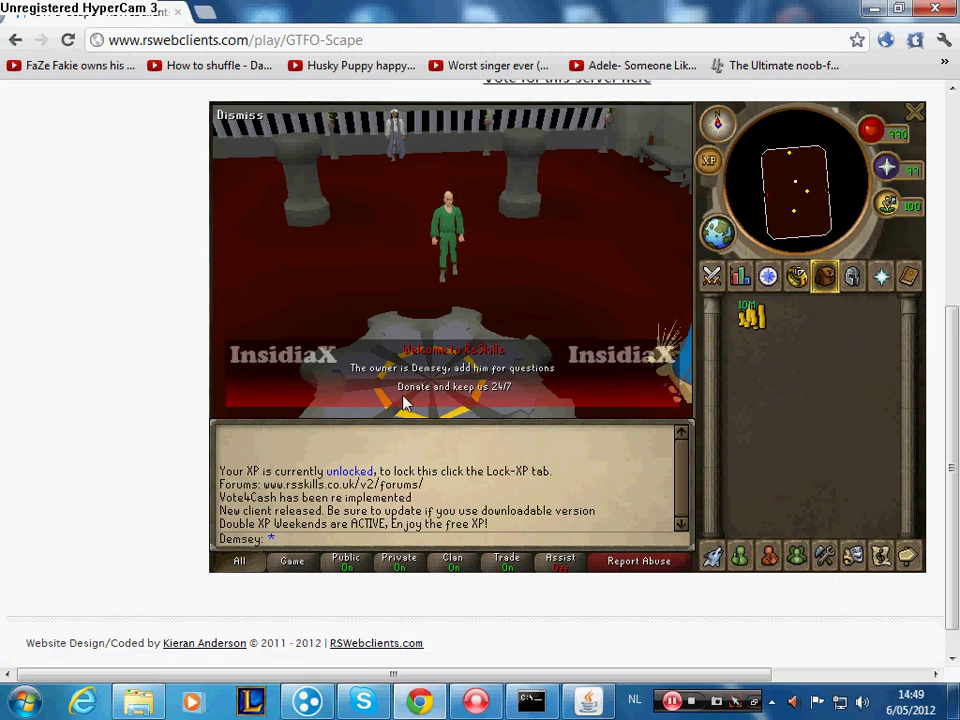
click(493, 400)
key(Left)
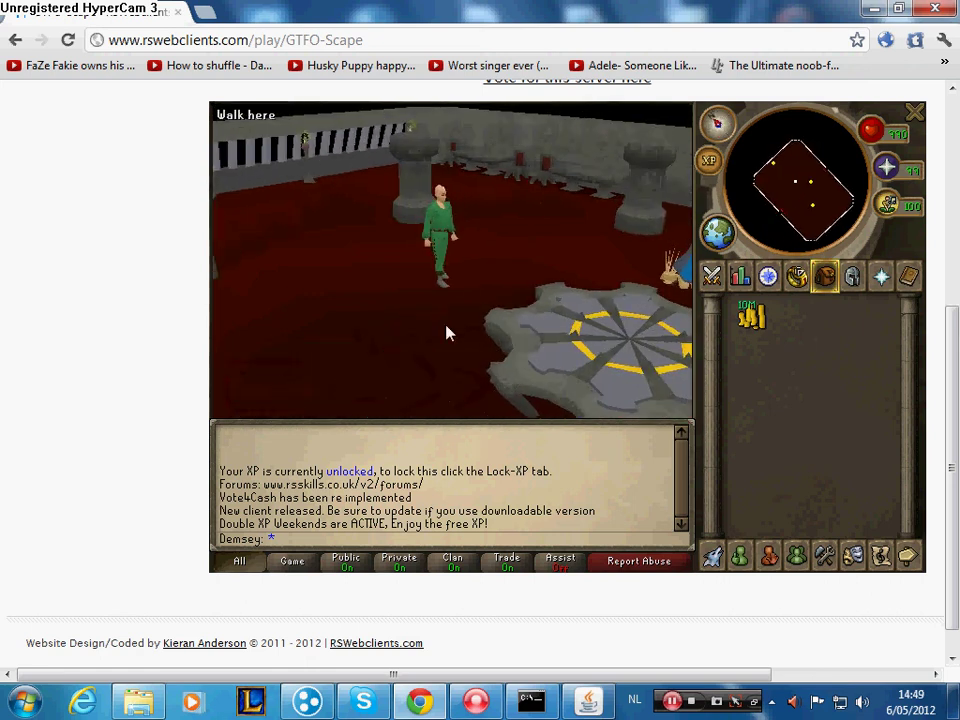
key(Left)
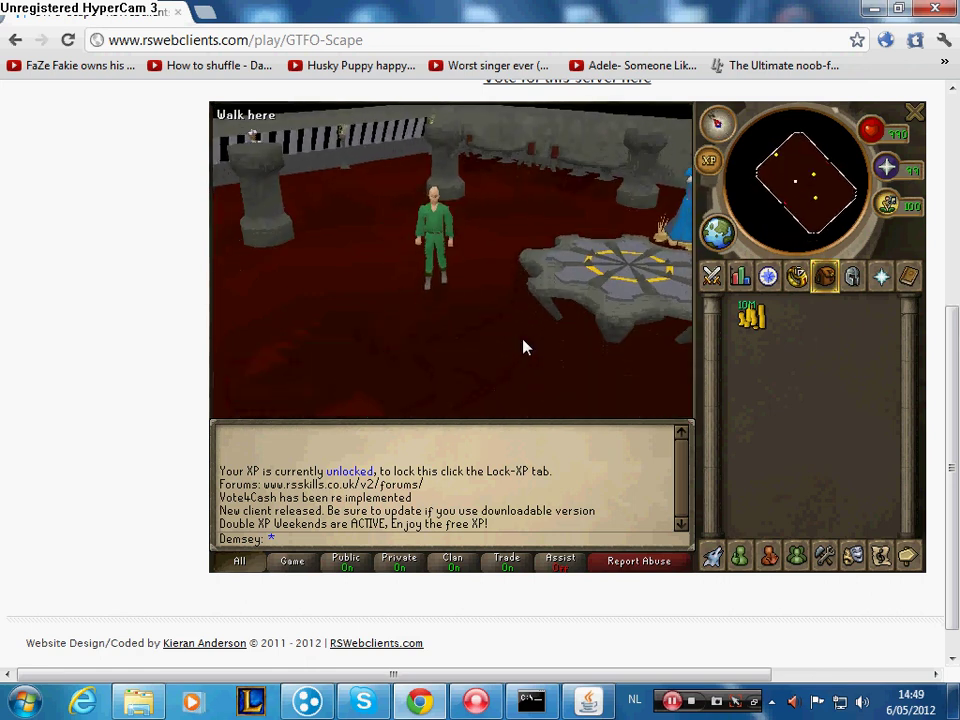